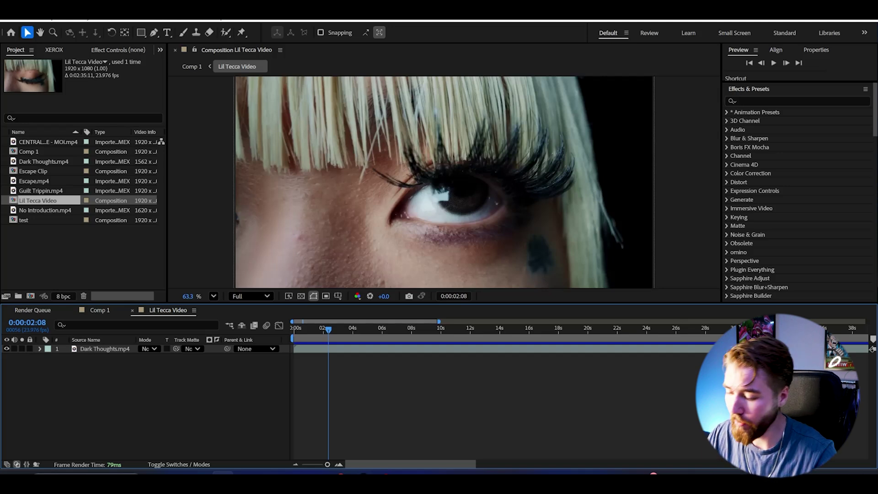
- Move to a frame showing the rapper and play back the Dark Thoughts clip
{"action": "left_click", "coordinate": [760, 64]}
{"action": "left_click", "coordinate": [782, 64]}
{"action": "left_click", "coordinate": [784, 64]}
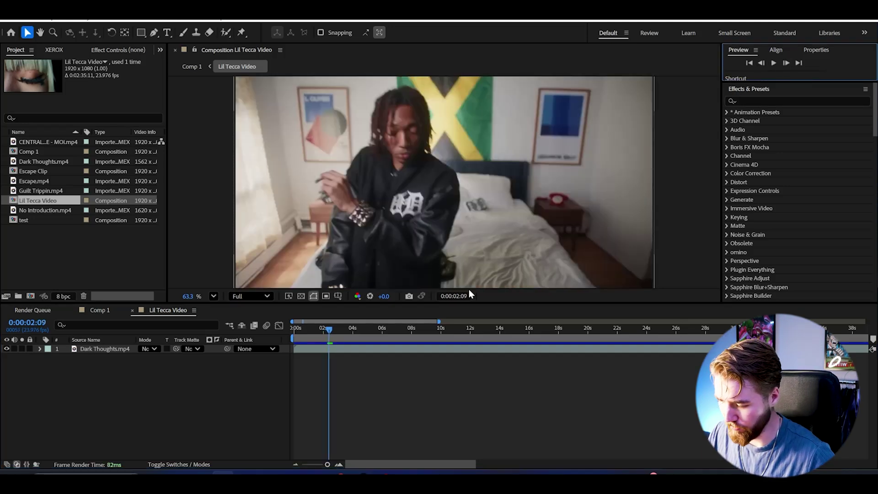
{"action": "key", "text": "space"}
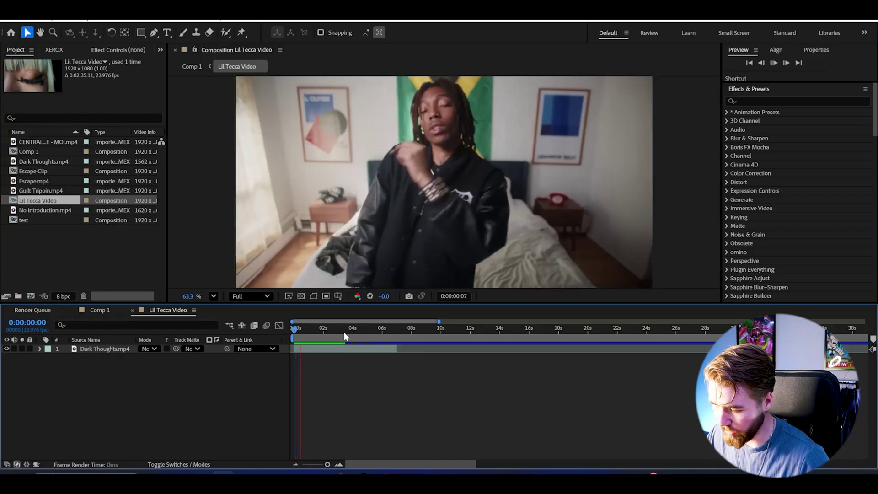
{"action": "key", "text": "space"}
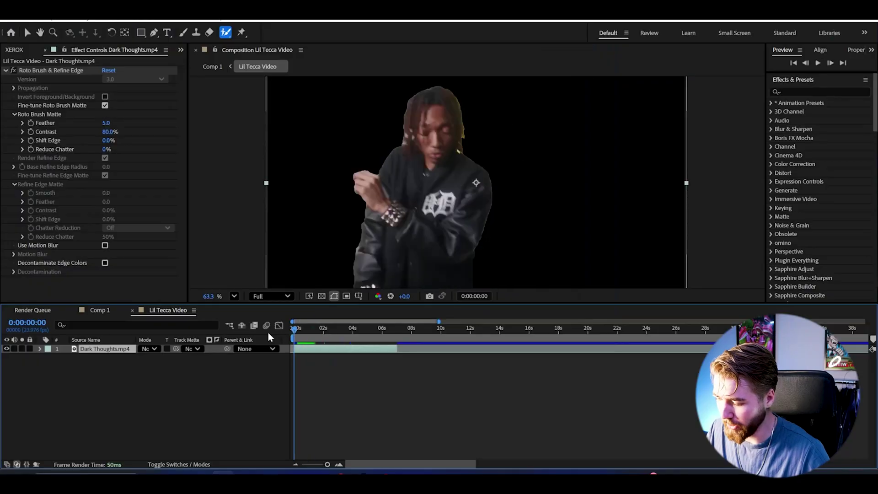
- Check the cutout, duplicate the Dark Thoughts layer, and remove Roto Brush from the lower copy
{"action": "left_click_drag", "start_coordinate": [317, 328], "coordinate": [337, 331]}
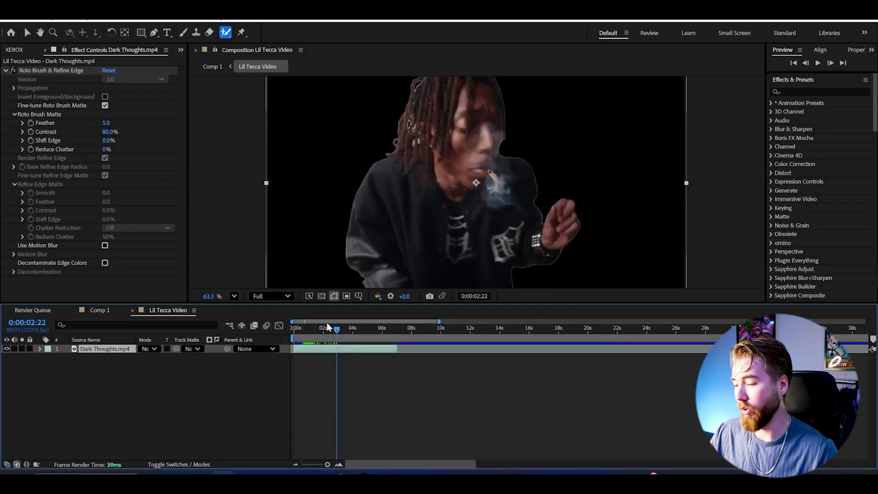
{"action": "left_click", "coordinate": [24, 33]}
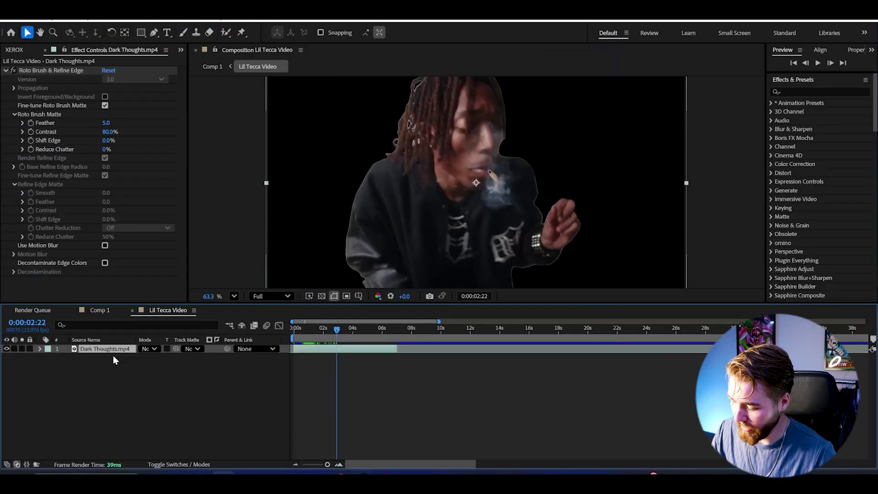
{"action": "key", "text": "ctrl+d"}
{"action": "key", "text": "Home"}
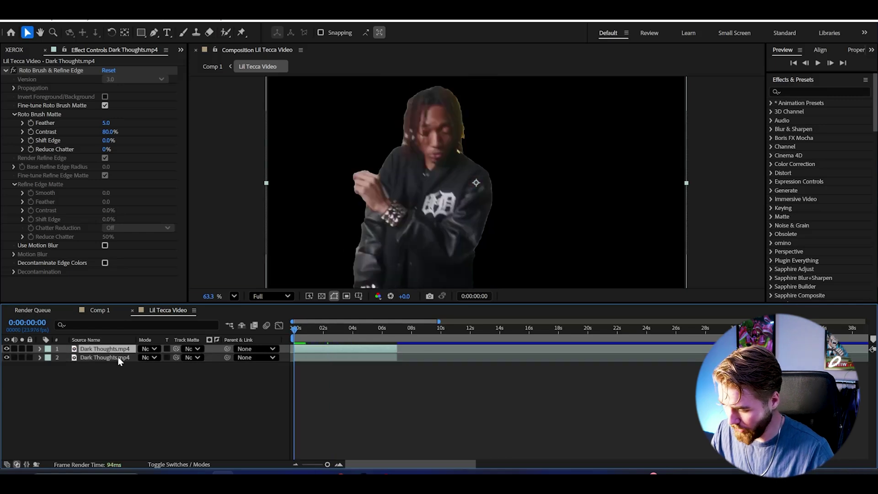
{"action": "key", "text": "ctrl+Down"}
{"action": "left_click", "coordinate": [49, 71]}
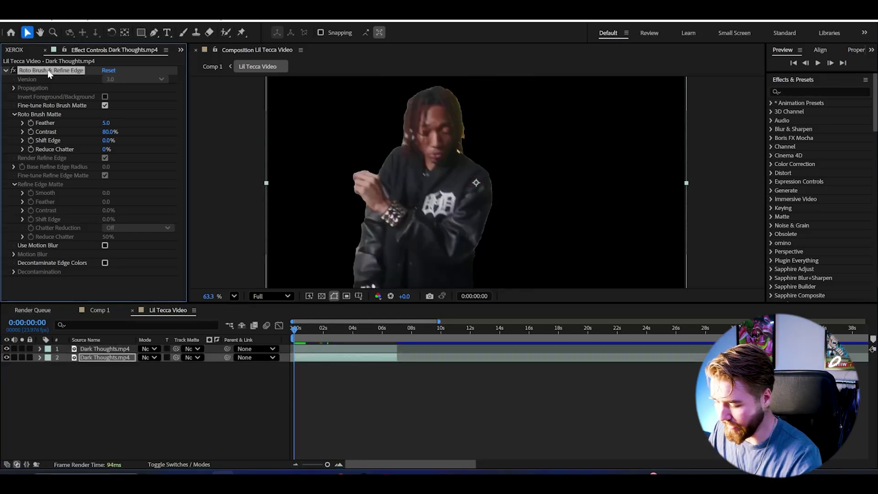
{"action": "key", "text": "Delete"}
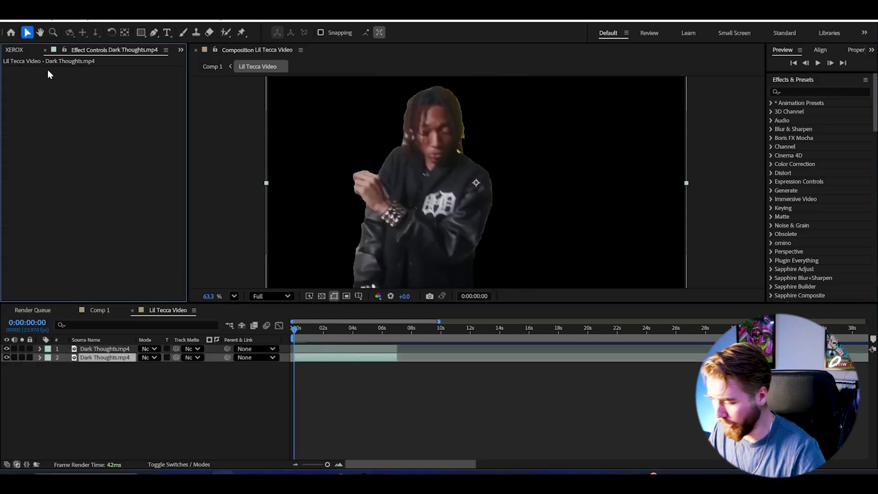
- Rename the lower copy 'bg' and the top copy 'roto'
{"action": "key", "text": "Return"}
{"action": "type", "text": "bg"}
{"action": "key", "text": "Return"}
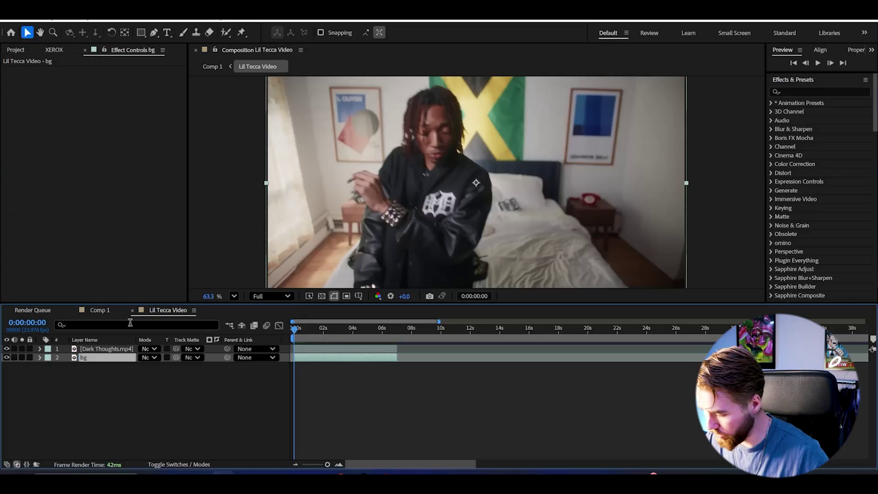
{"action": "key", "text": "ctrl+Up"}
{"action": "key", "text": "Return"}
{"action": "type", "text": "effect"}
{"action": "key", "text": "Return"}
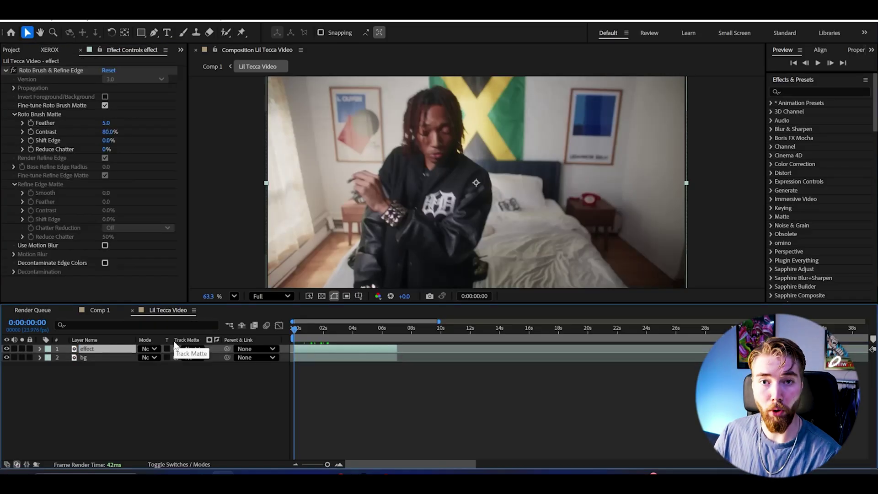
{"action": "key", "text": "Return"}
{"action": "type", "text": "roto"}
{"action": "key", "text": "Return"}
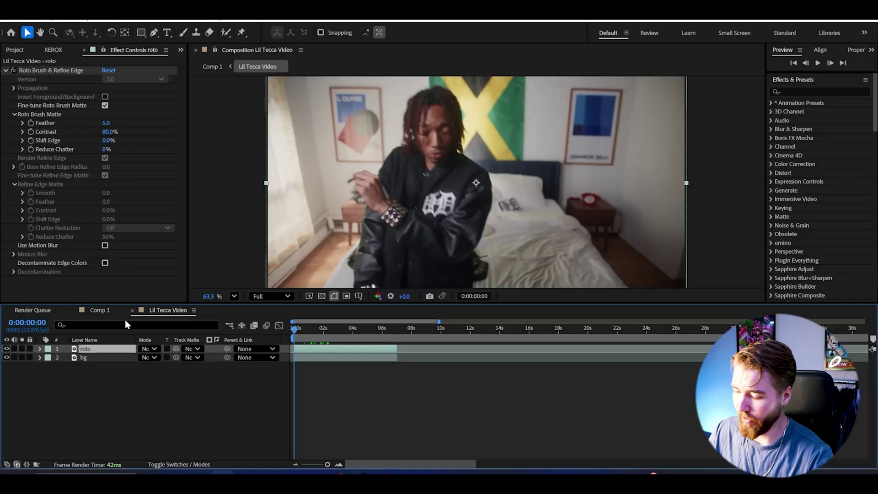
{"action": "key", "text": "ctrl+space"}
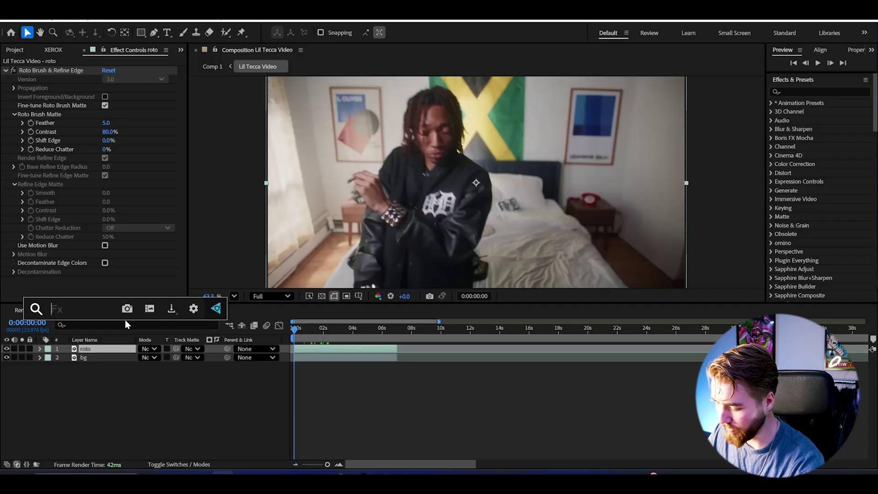
- Apply CC Ball Action to the roto layer with Ball Size 30 and Grid Spacing 3
{"action": "type", "text": "cc ball"}
{"action": "key", "text": "Return"}
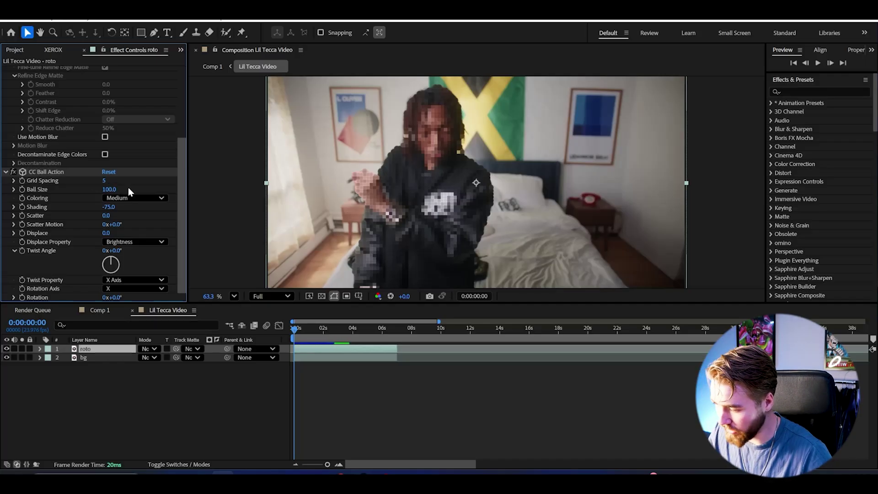
{"action": "left_click_drag", "start_coordinate": [112, 260], "coordinate": [84, 242]}
{"action": "scroll", "coordinate": [87, 242], "scroll_direction": "up", "scroll_amount": 1}
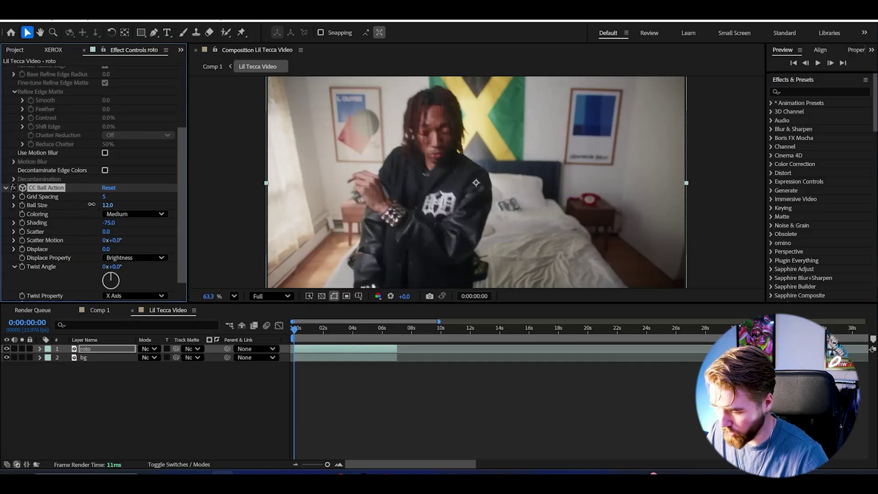
{"action": "mouse_move", "coordinate": [107, 205]}
{"action": "left_mouse_down"}
{"action": "mouse_move", "coordinate": [146, 212]}
{"action": "mouse_move", "coordinate": [119, 215]}
{"action": "left_mouse_up"}
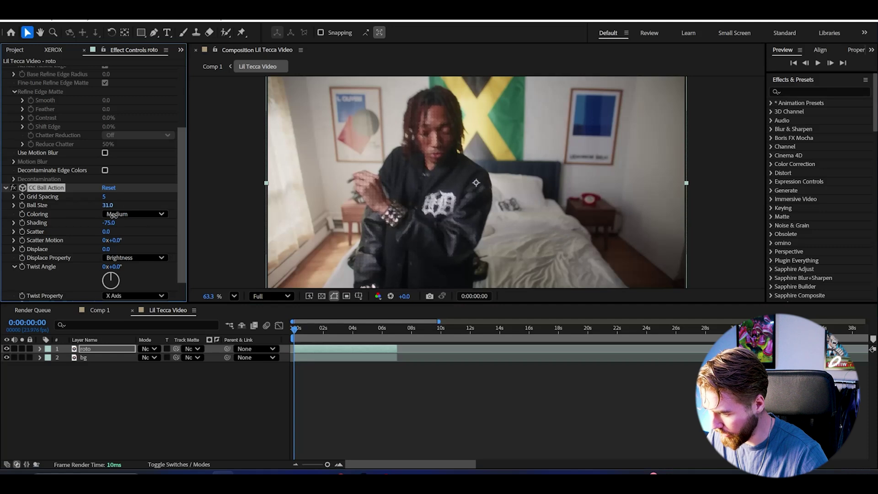
{"action": "left_click_drag", "start_coordinate": [104, 197], "coordinate": [100, 205]}
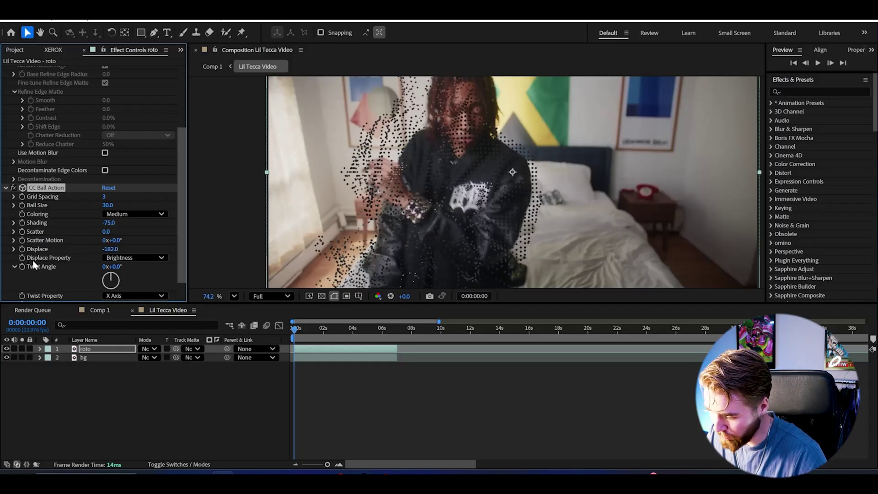
- Displace the balls by Saturation with Displace 650, then check a later frame
{"action": "left_click", "coordinate": [133, 258]}
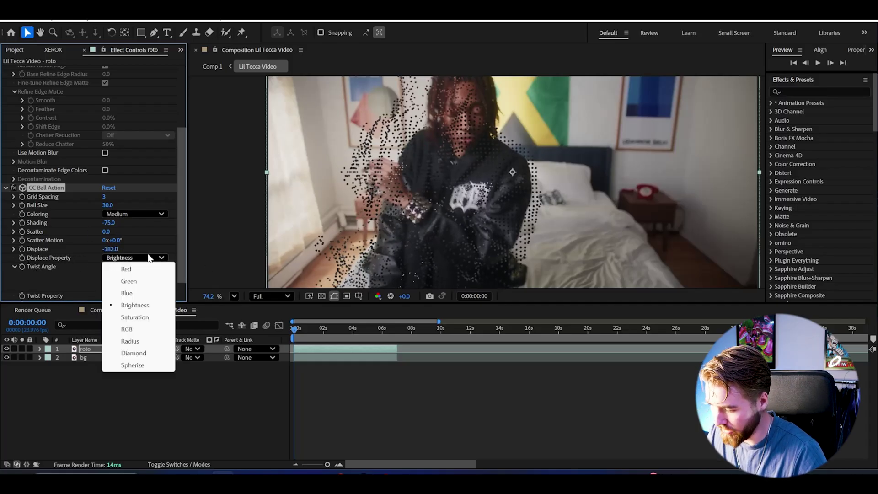
{"action": "left_click", "coordinate": [135, 317]}
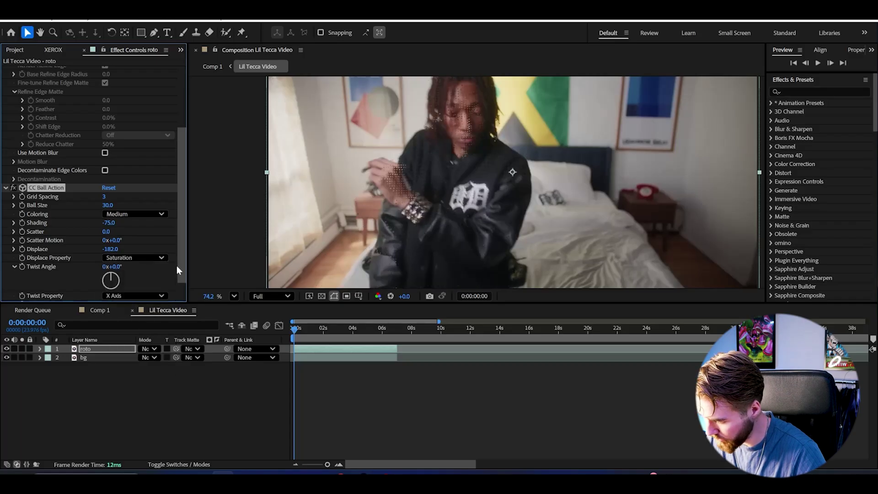
{"action": "left_click_drag", "start_coordinate": [111, 252], "coordinate": [287, 247]}
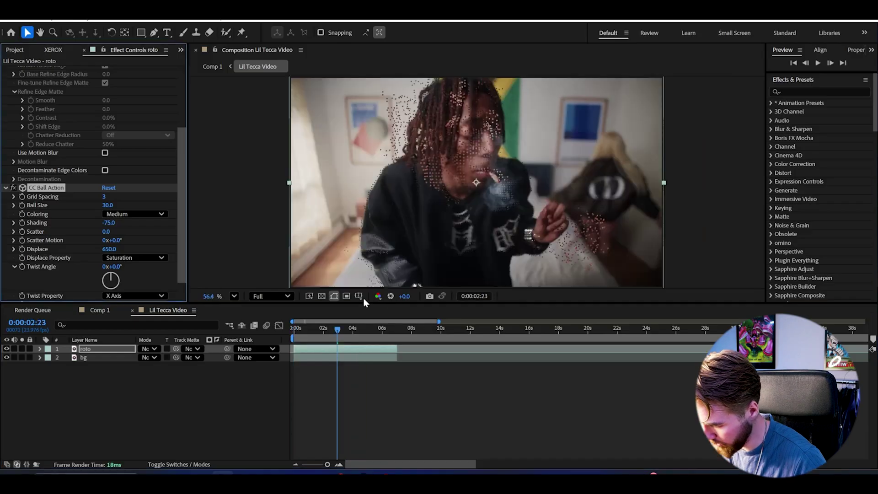
{"action": "mouse_move", "coordinate": [361, 328]}
{"action": "left_mouse_down"}
{"action": "mouse_move", "coordinate": [375, 331]}
{"action": "mouse_move", "coordinate": [358, 331]}
{"action": "left_mouse_up"}
- Apply Colorama to the roto layer and compare the coloured particles with the layer hidden
{"action": "key", "text": "Home"}
{"action": "key", "text": "ctrl+space"}
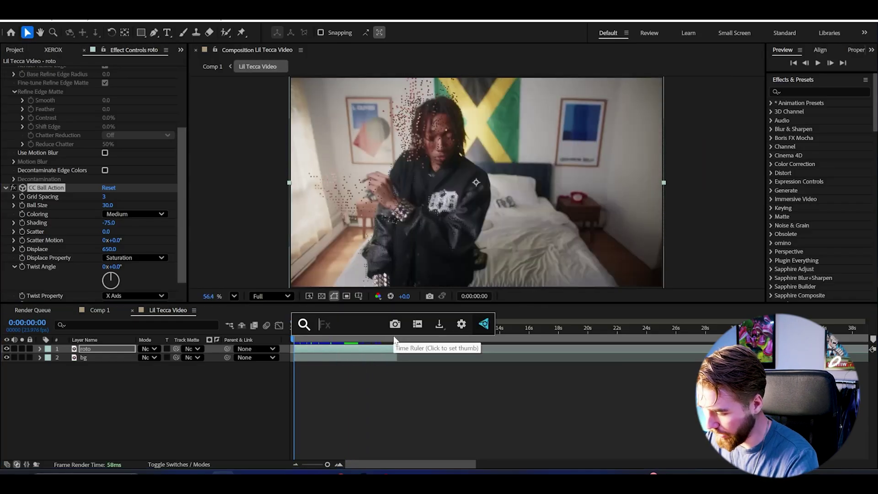
{"action": "type", "text": "col"}
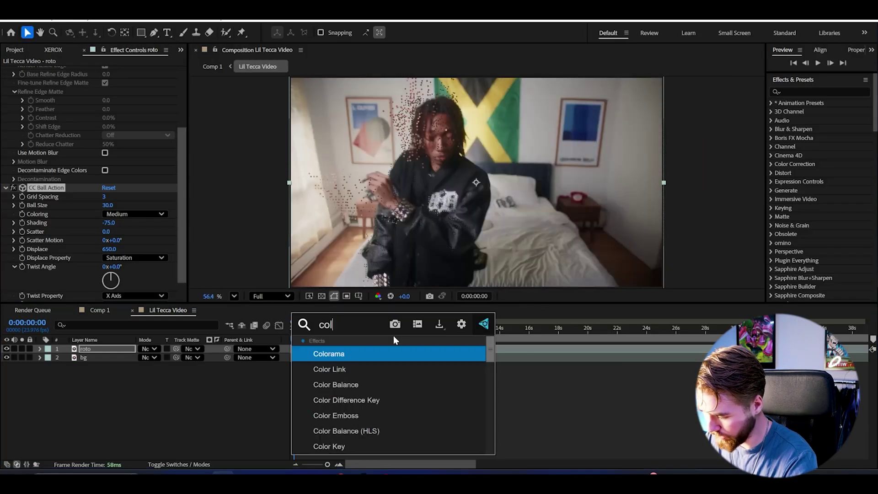
{"action": "key", "text": "Return"}
{"action": "mouse_move", "coordinate": [331, 334]}
{"action": "left_mouse_down"}
{"action": "mouse_move", "coordinate": [352, 332]}
{"action": "mouse_move", "coordinate": [339, 334]}
{"action": "left_mouse_up"}
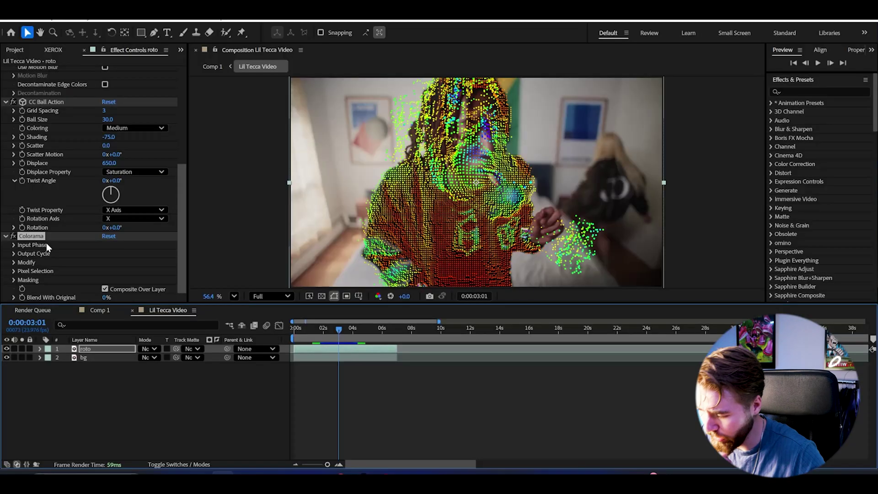
{"action": "left_click", "coordinate": [6, 349]}
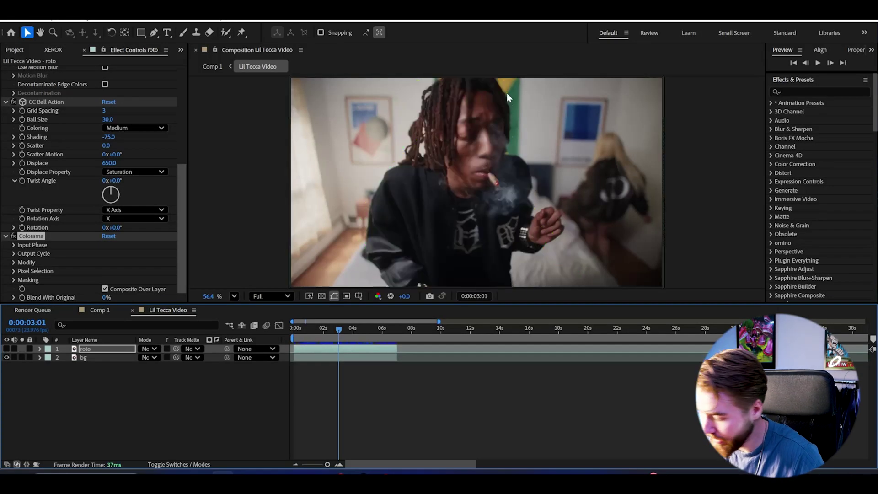
{"action": "left_click", "coordinate": [7, 348]}
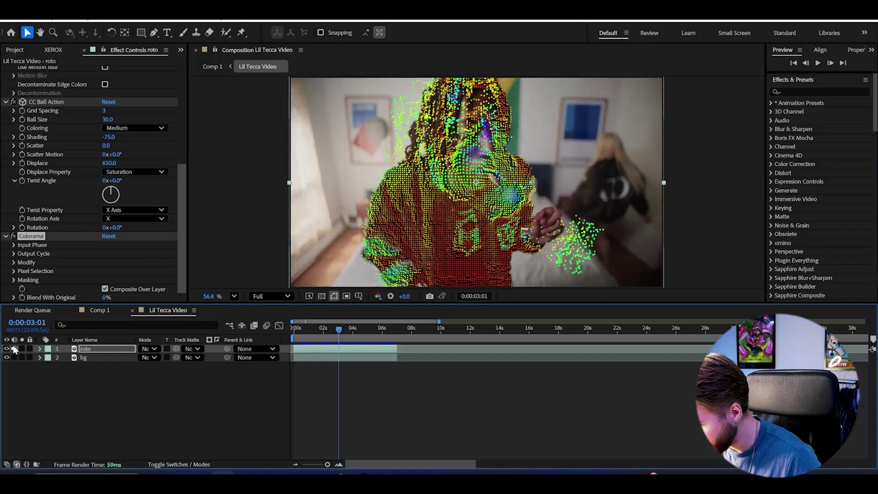
- Switch Colorama's output cycle to the RGB palette and recolour its blue point dark teal-green
{"action": "left_click", "coordinate": [13, 253]}
{"action": "scroll", "coordinate": [15, 254], "scroll_direction": "down", "scroll_amount": 3}
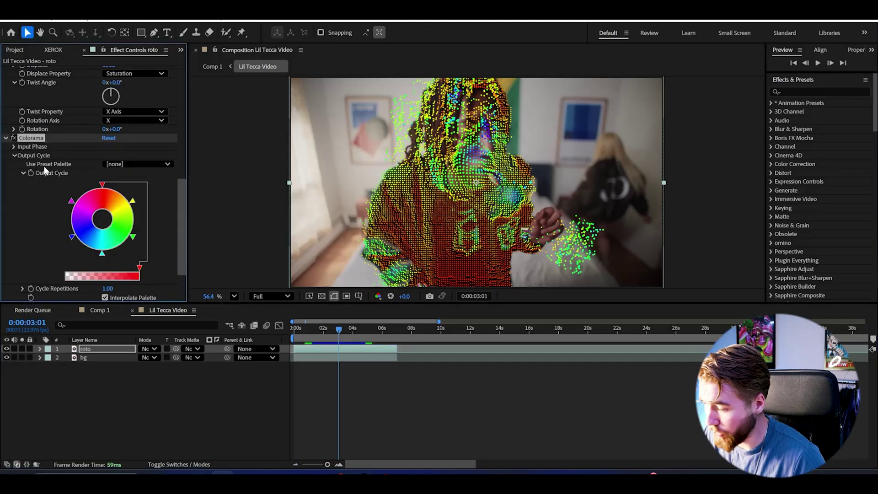
{"action": "left_click", "coordinate": [109, 166]}
{"action": "left_click", "coordinate": [155, 158]}
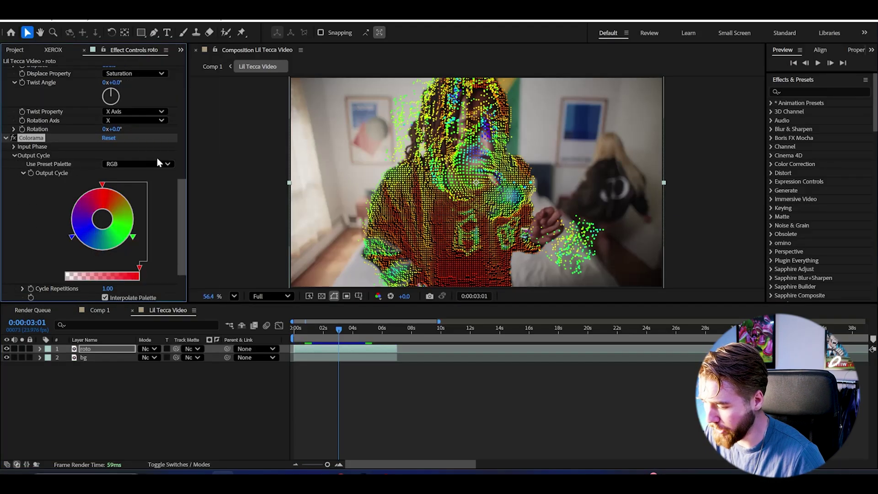
{"action": "double_click", "coordinate": [71, 238]}
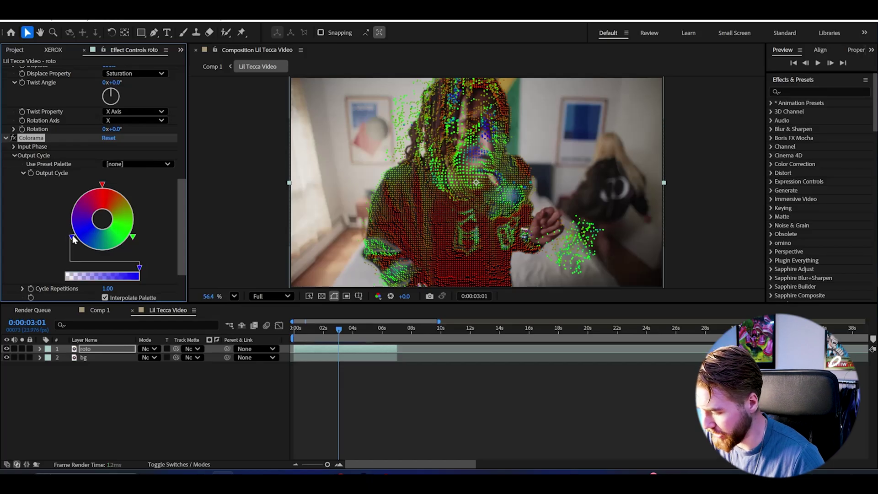
{"action": "left_click", "coordinate": [465, 262]}
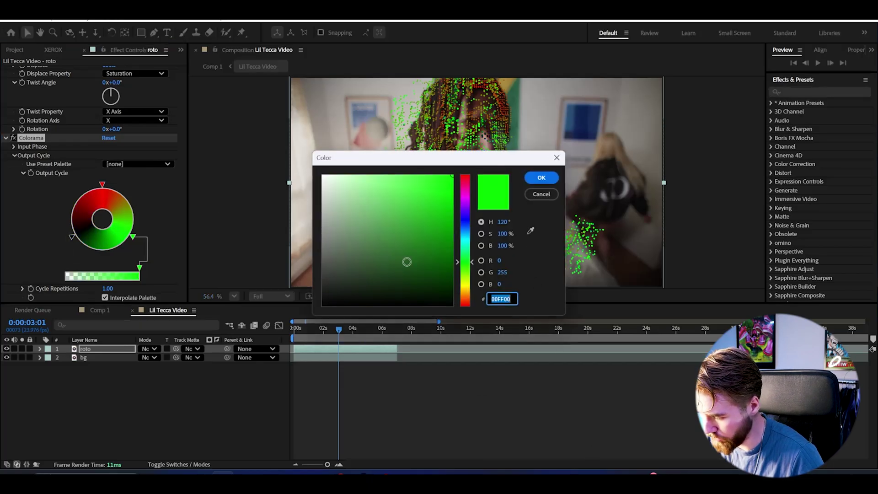
{"action": "left_click", "coordinate": [452, 223]}
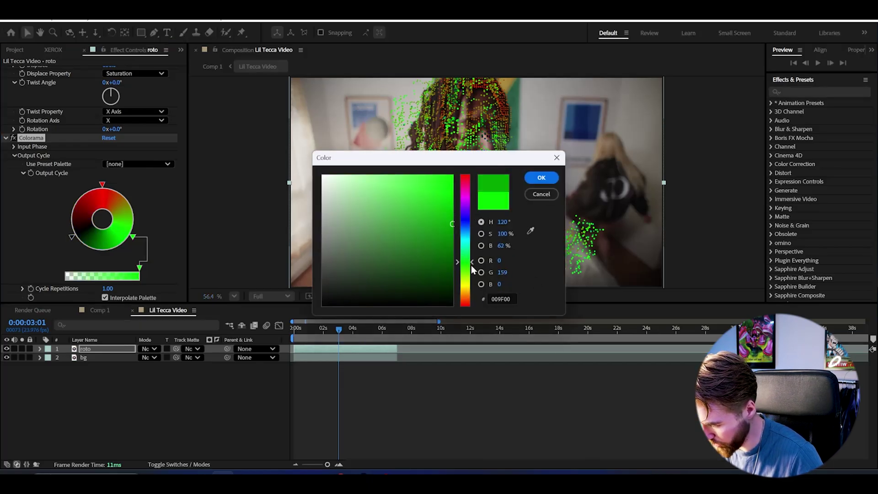
{"action": "left_click_drag", "start_coordinate": [473, 268], "coordinate": [472, 246]}
{"action": "left_click", "coordinate": [541, 178]}
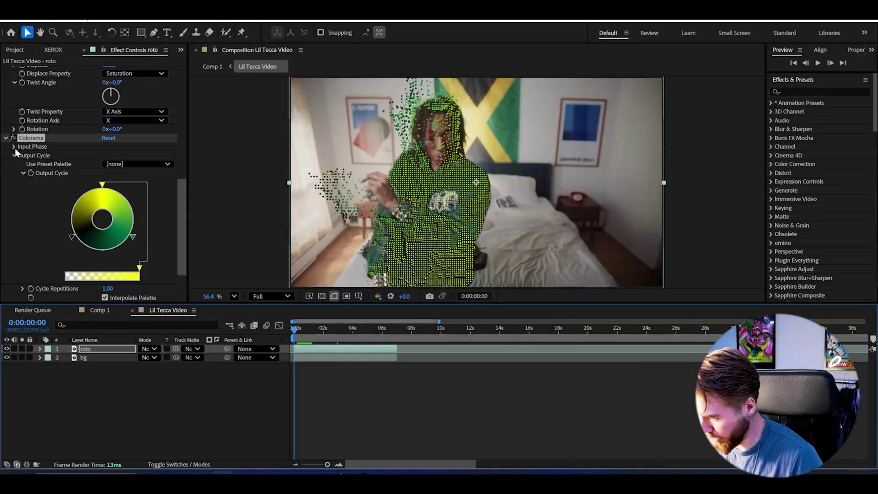
- Expand Colorama's Input Phase settings and preview the animated colour cycle
{"action": "left_click", "coordinate": [14, 147]}
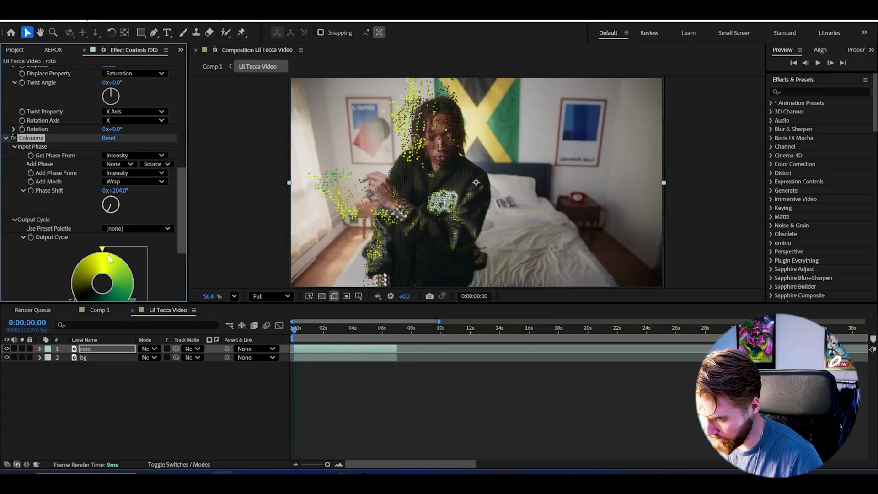
{"action": "key", "text": "space"}
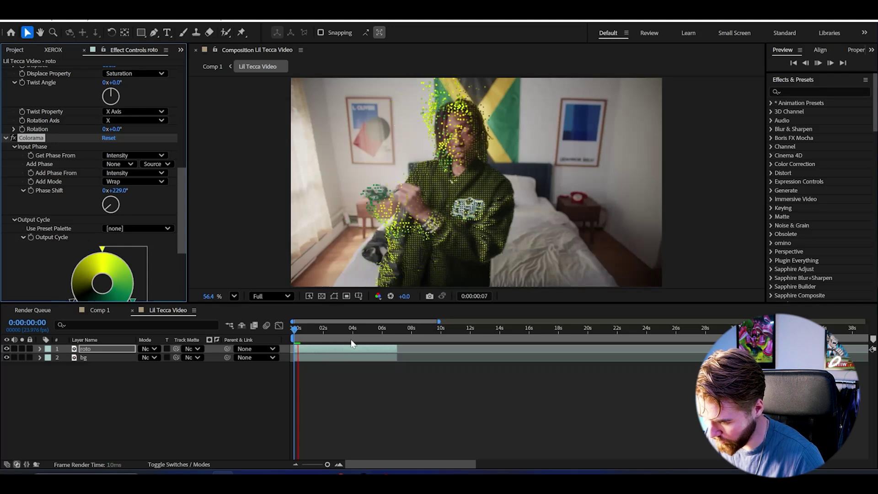
{"action": "key", "text": "ctrl+space"}
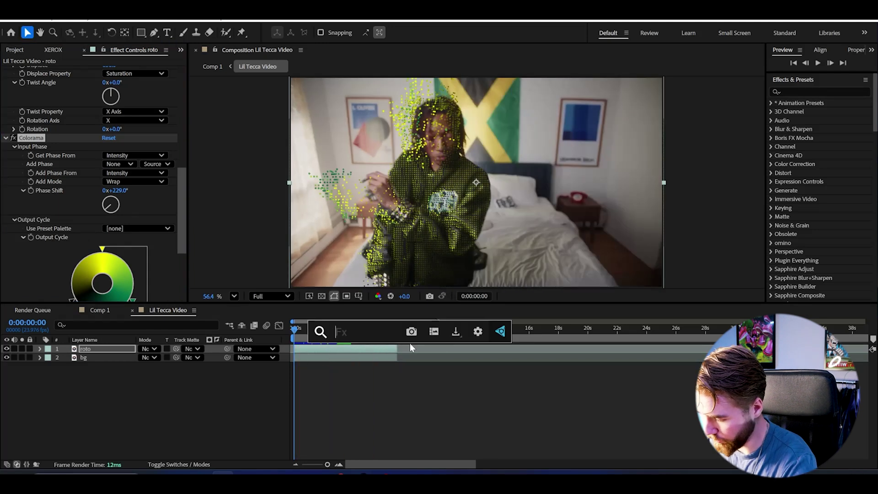
- Add Curves to the roto layer and bend it into a contrast S-curve
{"action": "type", "text": "cur"}
{"action": "key", "text": "Return"}
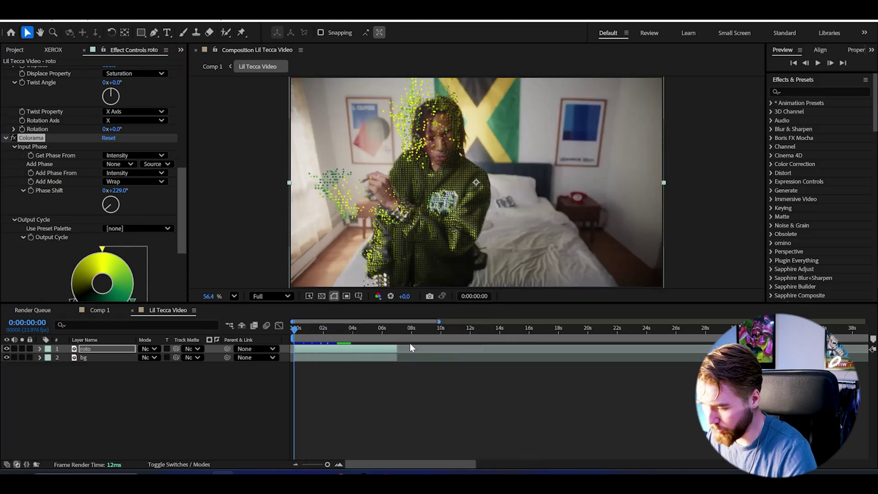
{"action": "mouse_move", "coordinate": [115, 175]}
{"action": "left_mouse_down"}
{"action": "mouse_move", "coordinate": [116, 183]}
{"action": "mouse_move", "coordinate": [108, 167]}
{"action": "left_mouse_up"}
{"action": "left_click", "coordinate": [55, 234]}
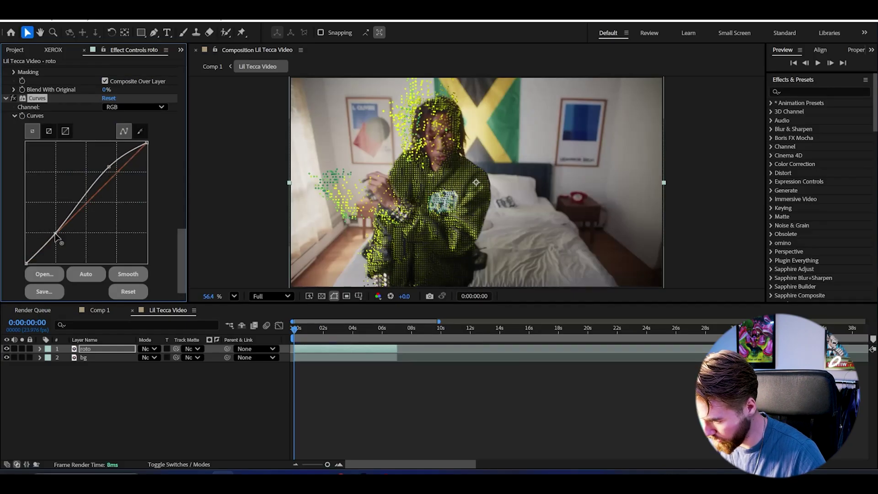
{"action": "left_click_drag", "start_coordinate": [55, 234], "coordinate": [64, 244]}
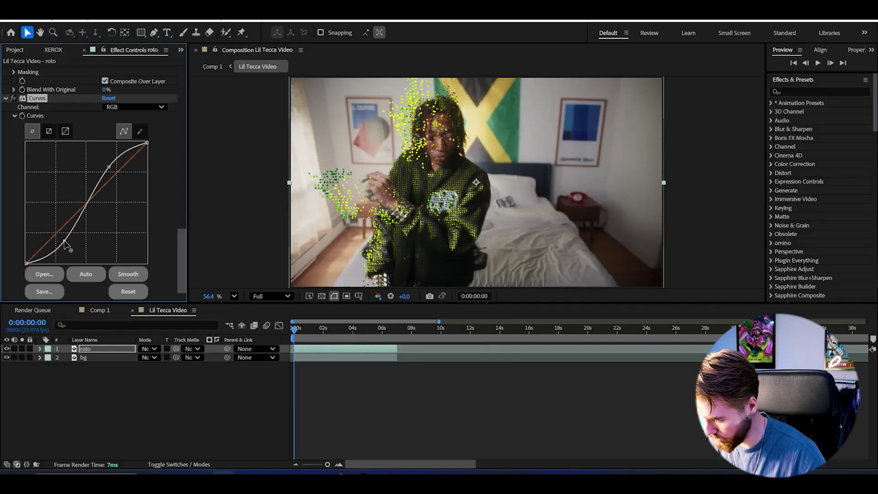
{"action": "left_click", "coordinate": [330, 335]}
- Apply Deep Glow 2 with Exposure 0.30 and Threshold 15%, then preview it
{"action": "key", "text": "ctrl+space"}
{"action": "type", "text": "d"}
{"action": "left_click", "coordinate": [275, 367]}
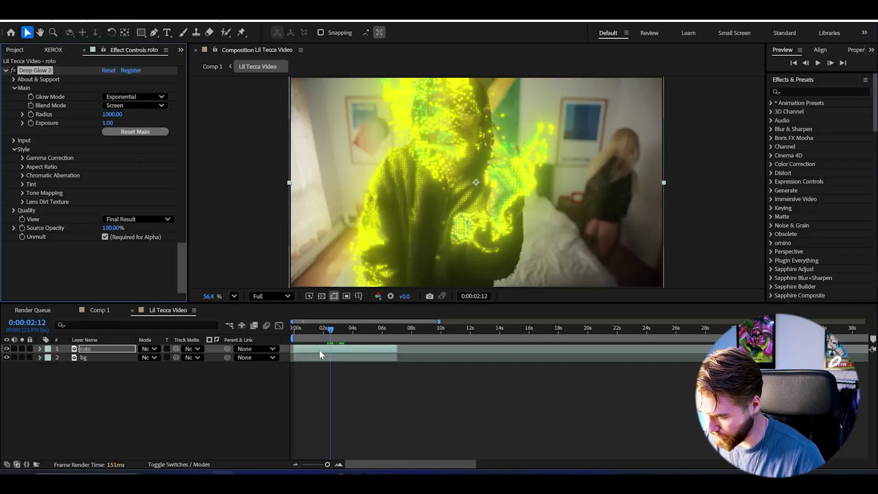
{"action": "left_click_drag", "start_coordinate": [108, 123], "coordinate": [103, 123]}
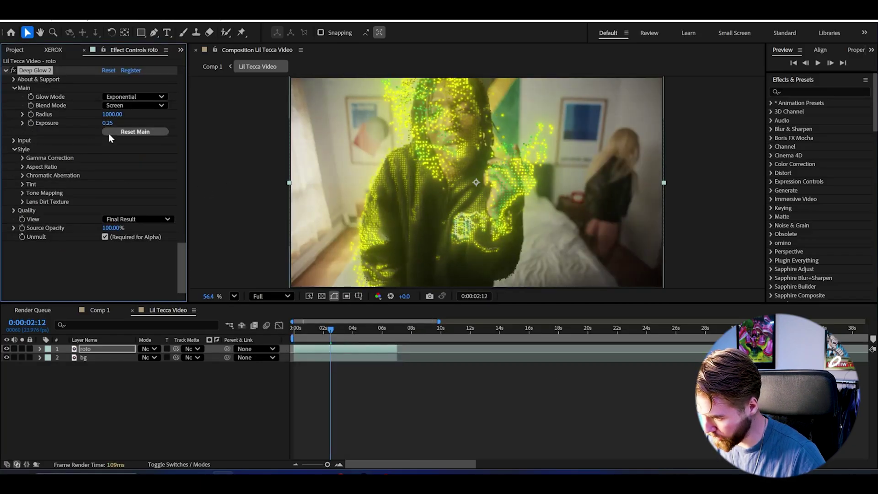
{"action": "left_click", "coordinate": [107, 123]}
{"action": "type", "text": "0"}
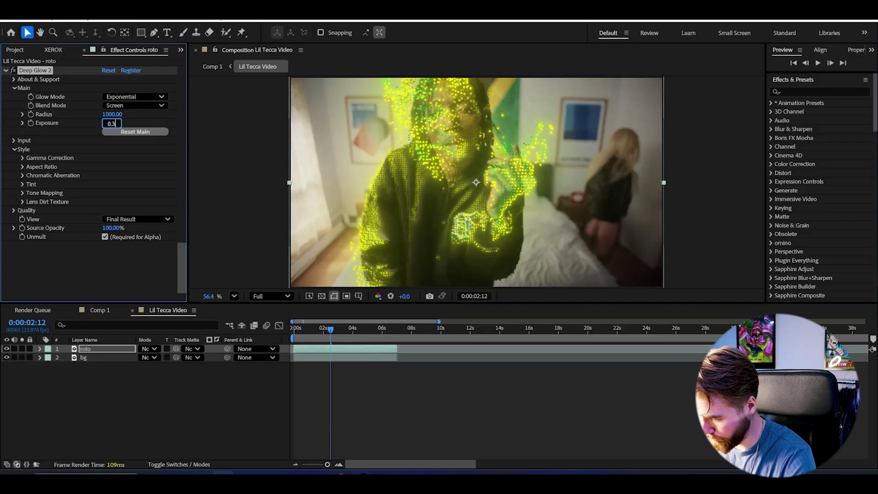
{"action": "key", "text": "Return"}
{"action": "left_click", "coordinate": [15, 141]}
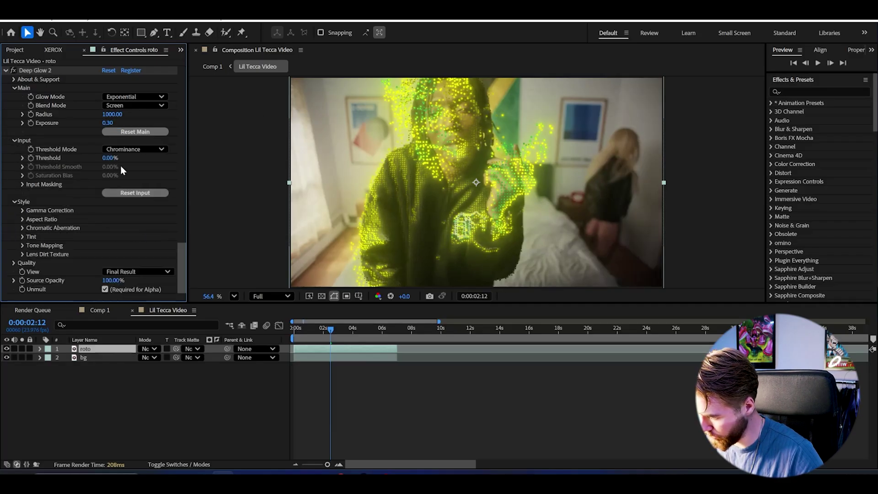
{"action": "left_click", "coordinate": [110, 158]}
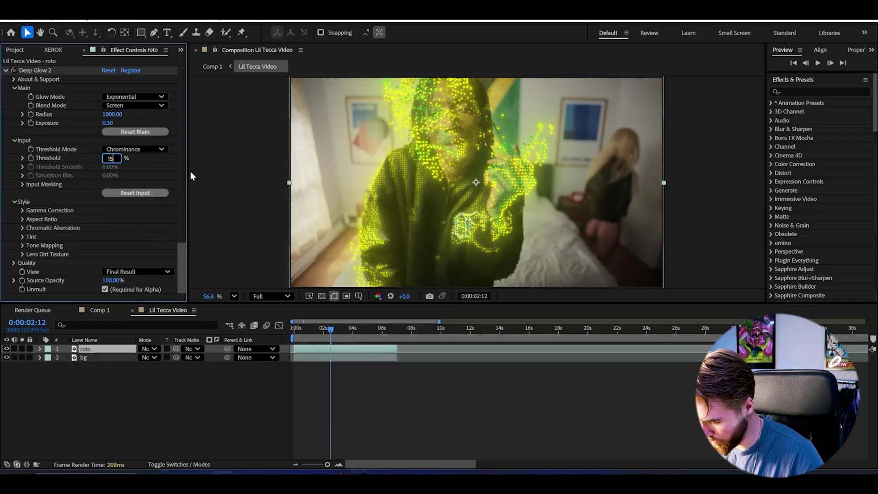
{"action": "key", "text": "Return"}
{"action": "key", "text": "space"}
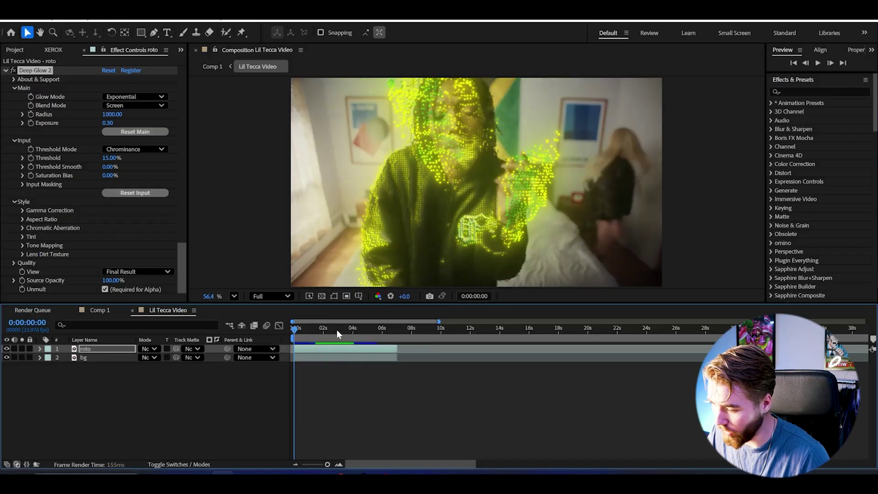
{"action": "key", "text": "space"}
- Apply S_Flicker, move it above CC Ball Action, and preview the flicker
{"action": "key", "text": "ctrl+space"}
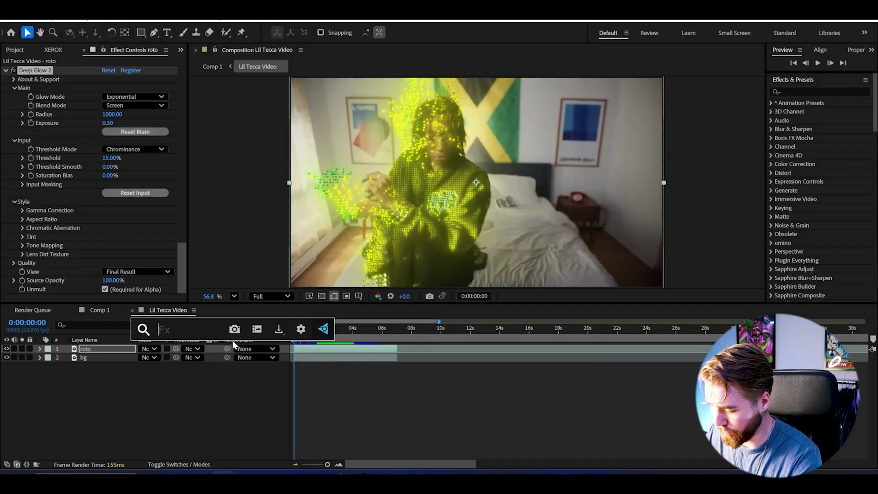
{"action": "type", "text": "flicker"}
{"action": "key", "text": "Return"}
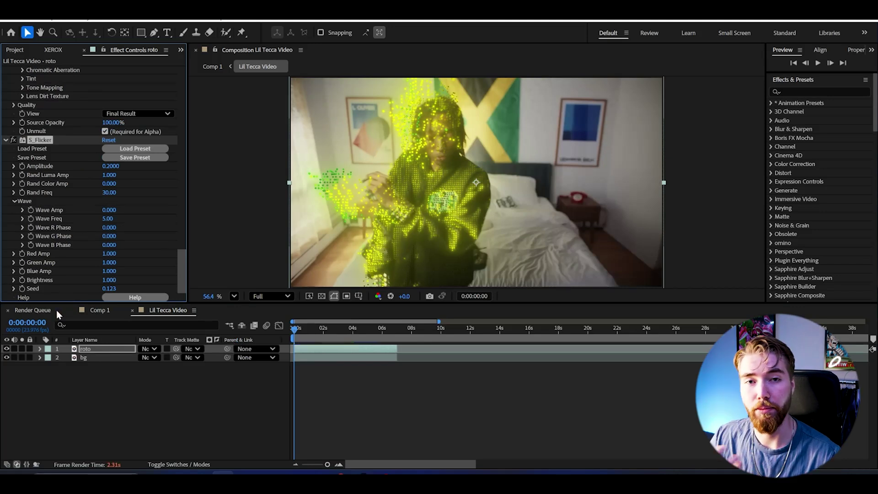
{"action": "mouse_move", "coordinate": [55, 140]}
{"action": "left_mouse_down"}
{"action": "mouse_move", "coordinate": [53, 67]}
{"action": "mouse_move", "coordinate": [55, 119]}
{"action": "left_mouse_up"}
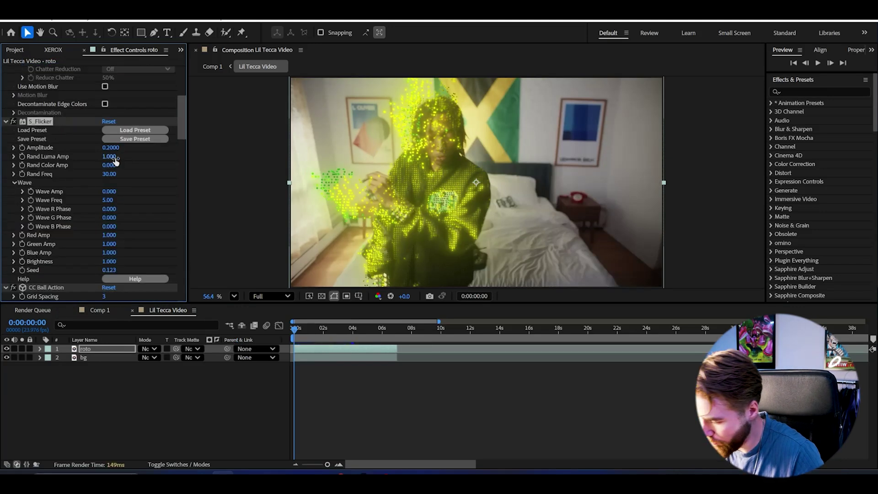
{"action": "key", "text": "space"}
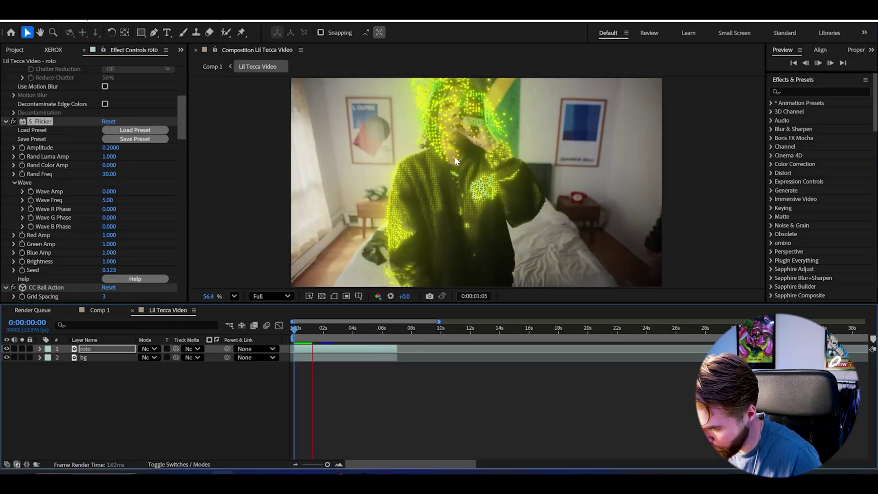
{"action": "key", "text": "space"}
- Set S_Flicker's Rand Color Amp to 0.2 and preview
{"action": "left_click", "coordinate": [109, 165]}
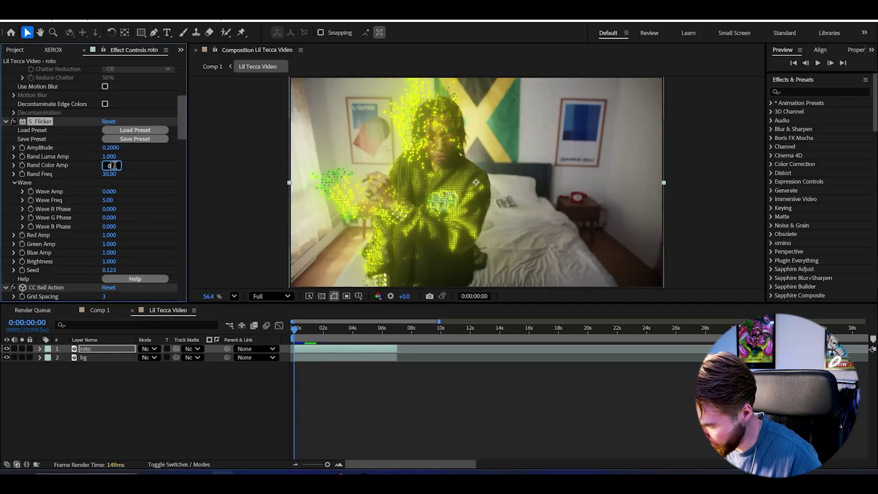
{"action": "type", "text": "0"}
{"action": "type", "text": ".2"}
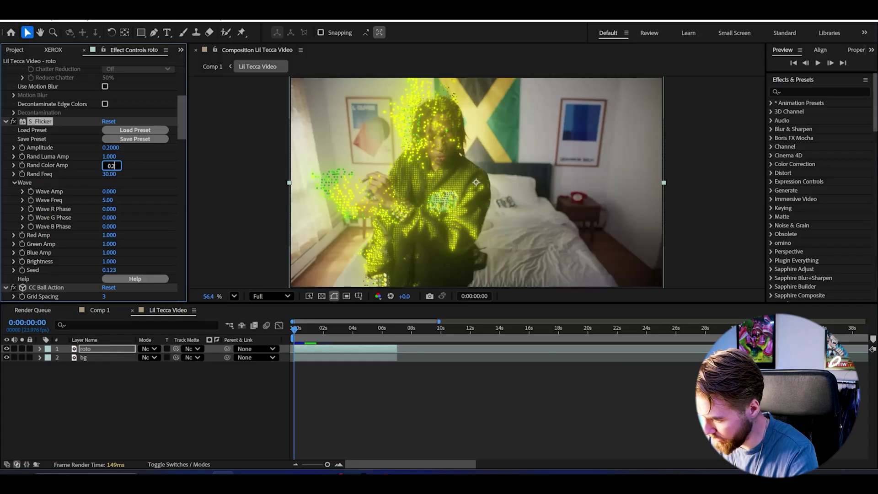
{"action": "key", "text": "Return"}
{"action": "key", "text": "space"}
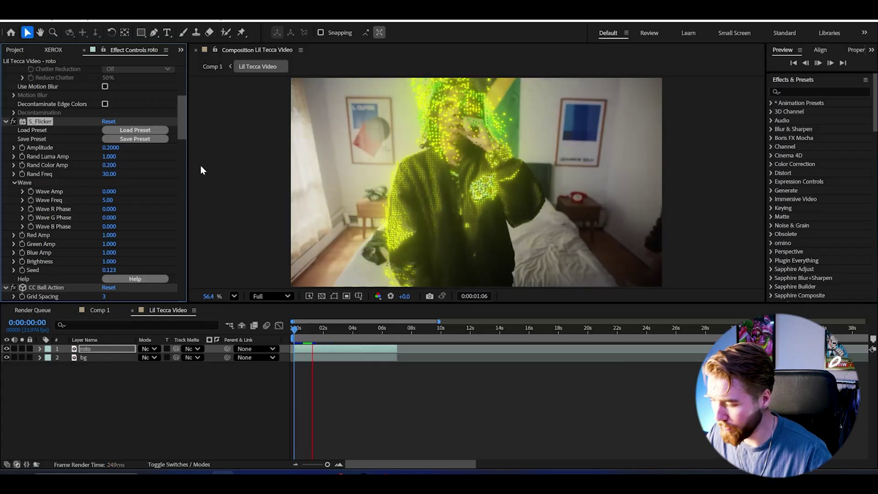
{"action": "key", "text": "space"}
- Set the flicker Amplitude to 0.3 and preview up to frame 0:00:04:09
{"action": "left_click", "coordinate": [111, 147]}
{"action": "type", "text": "02"}
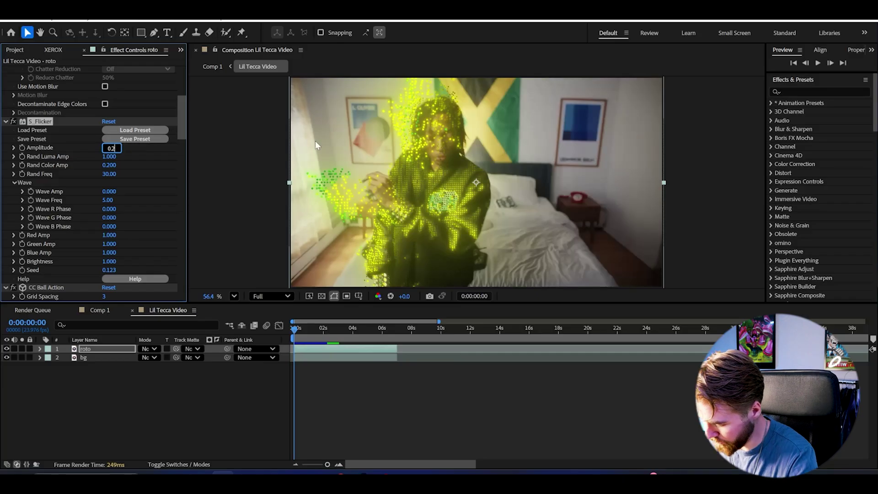
{"action": "key", "text": "BackSpace"}
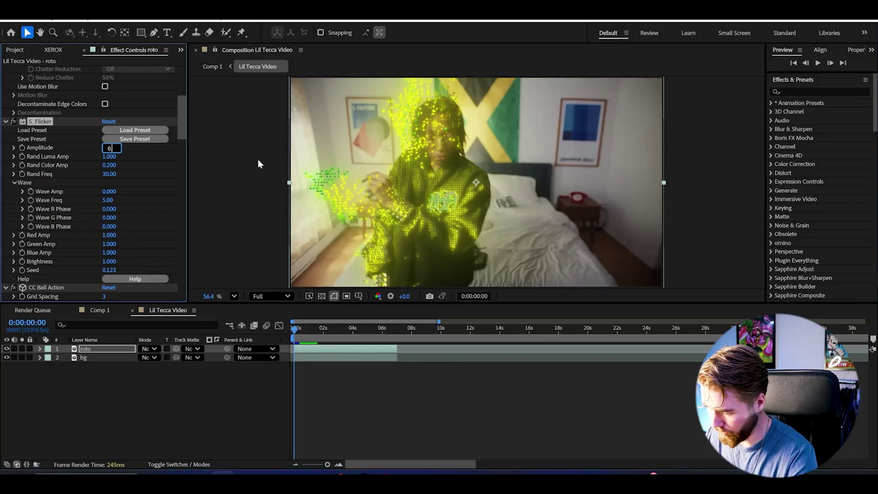
{"action": "type", "text": ".3"}
{"action": "key", "text": "Return"}
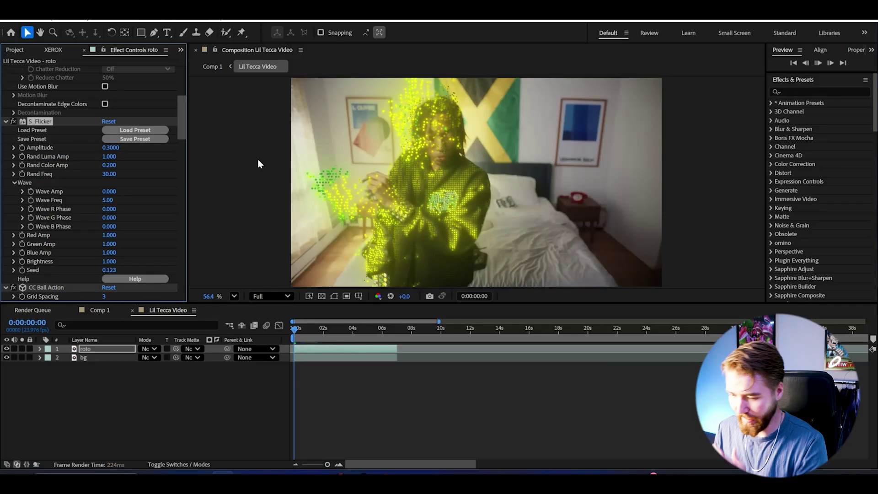
{"action": "key", "text": "space"}
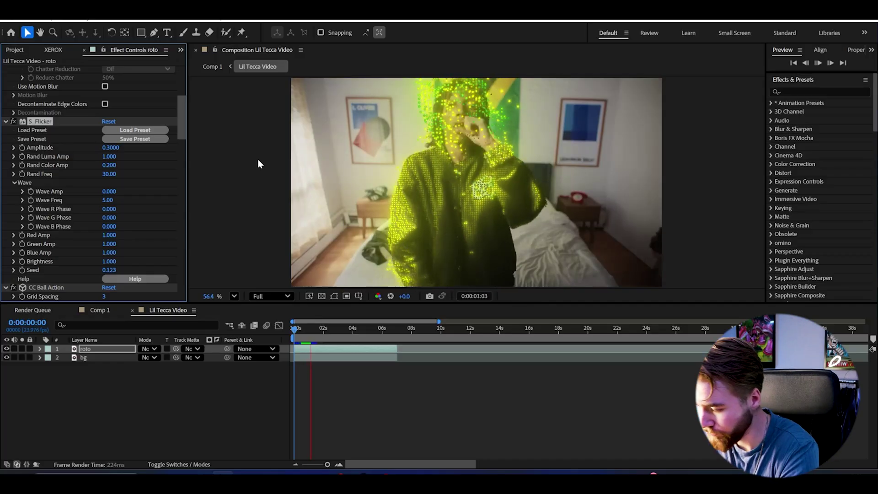
{"action": "left_click", "coordinate": [351, 327]}
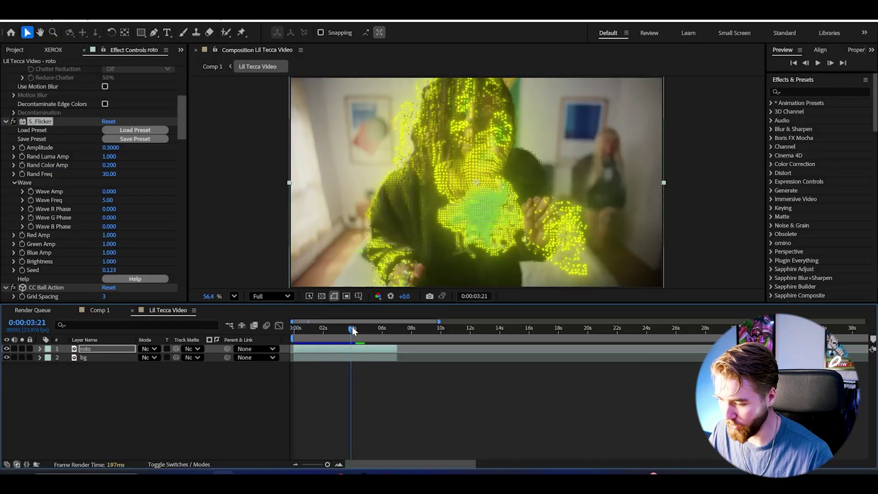
{"action": "left_click", "coordinate": [358, 328]}
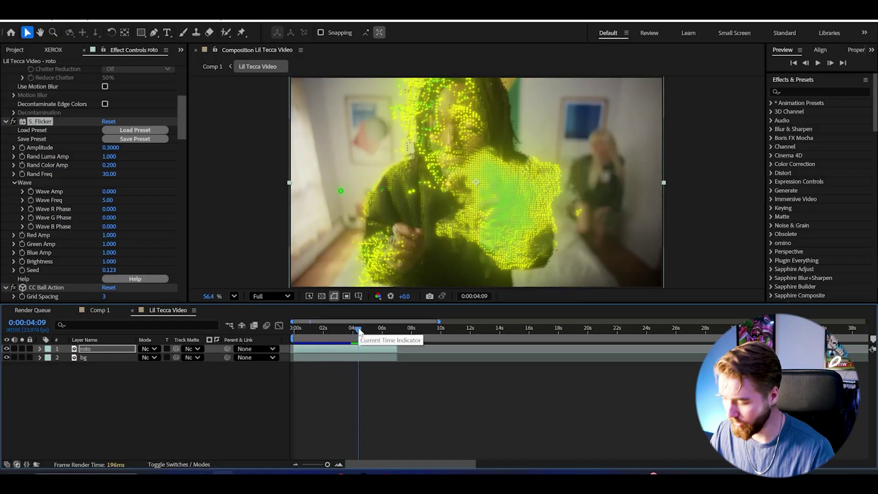
- Set the roto layer's blending mode to Add and preview the result
{"action": "left_click", "coordinate": [145, 353]}
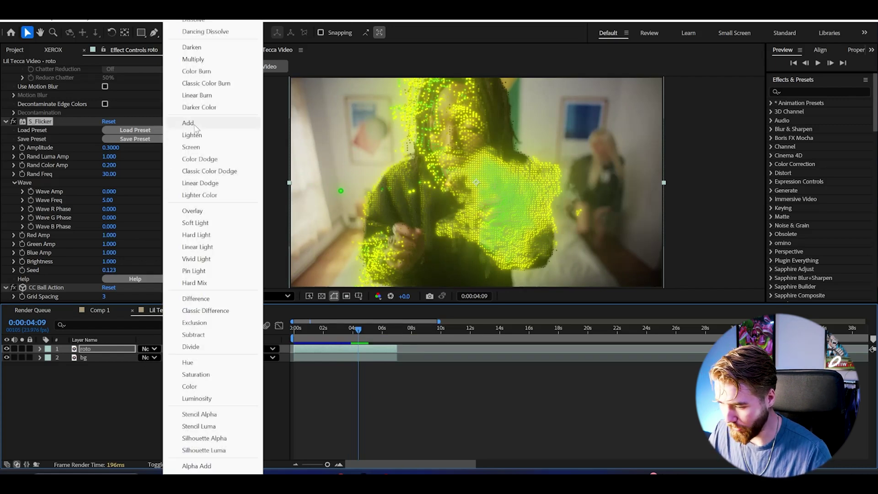
{"action": "left_click", "coordinate": [187, 123]}
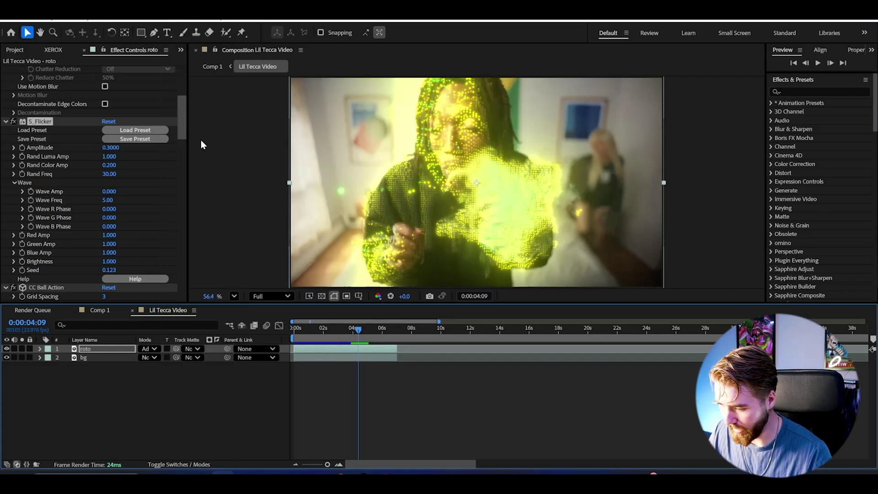
{"action": "key", "text": "space"}
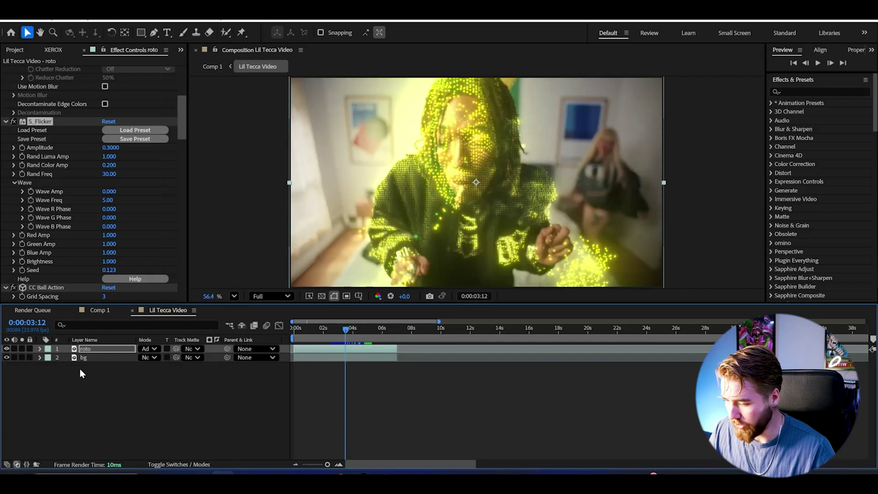
{"action": "left_click", "coordinate": [79, 365]}
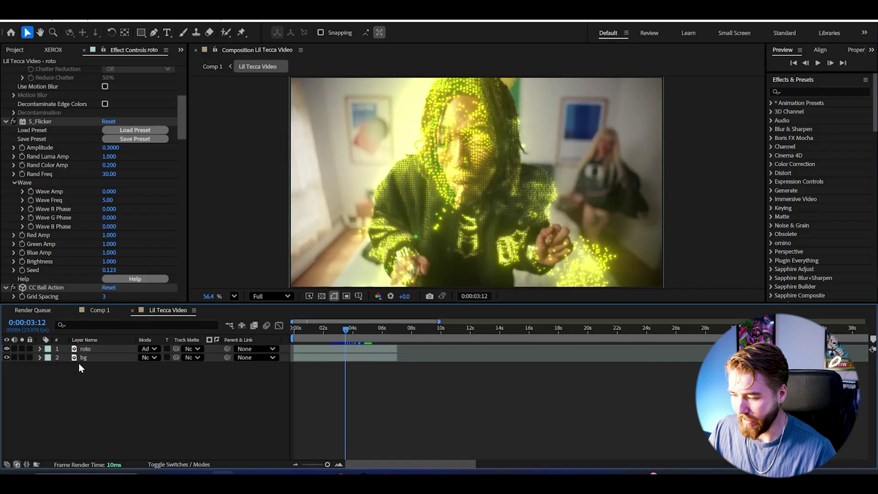
- Apply CC Vignette to the bg layer with Amount 125 and Angle of View 60, then preview
{"action": "key", "text": "ctrl+space"}
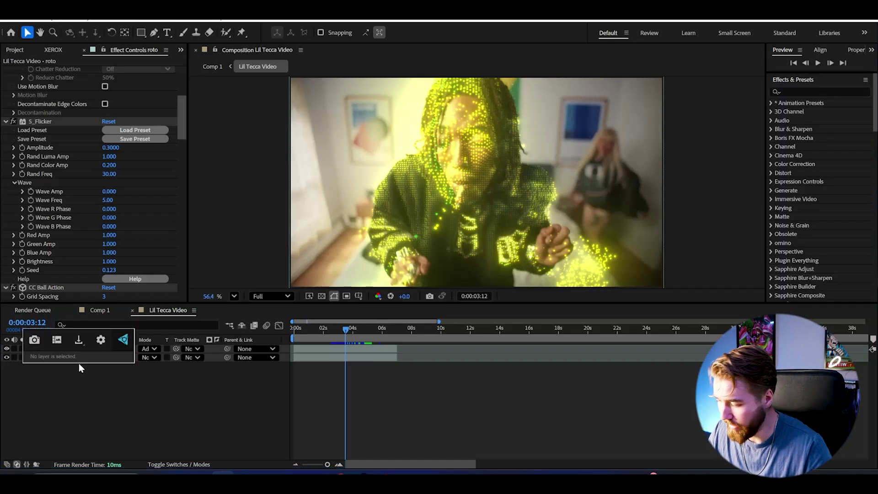
{"action": "left_click", "coordinate": [80, 359]}
{"action": "key", "text": "ctrl+space"}
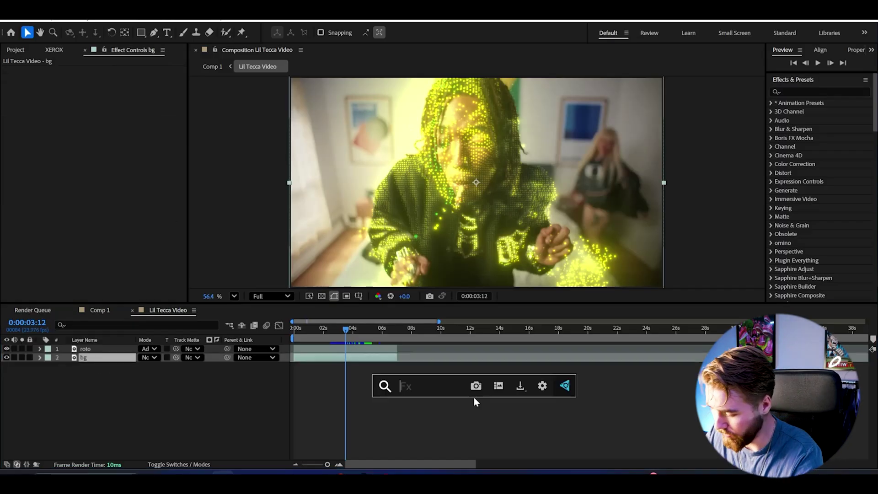
{"action": "type", "text": "vig"}
{"action": "key", "text": "Return"}
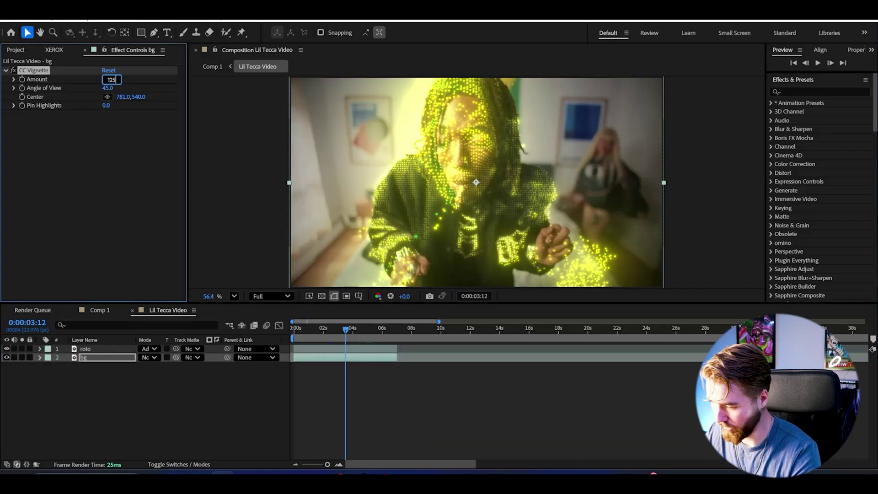
{"action": "key", "text": "Return"}
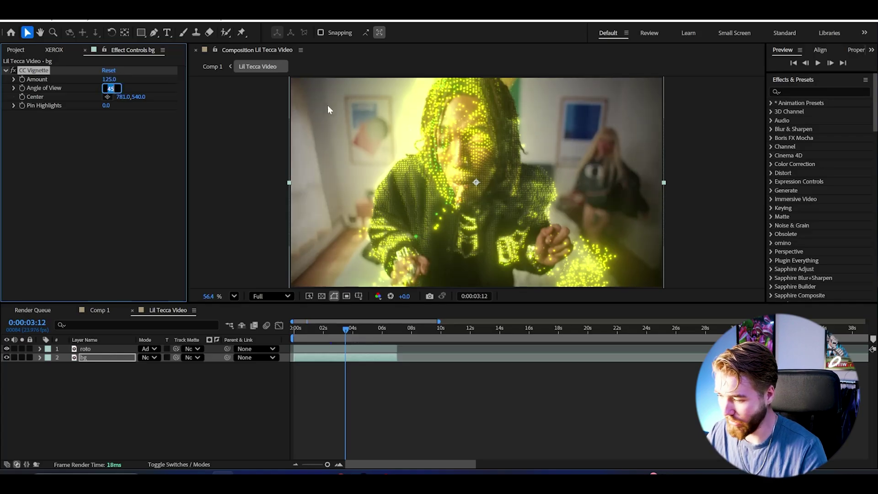
{"action": "type", "text": "60"}
{"action": "key", "text": "Return"}
{"action": "key", "text": "space"}
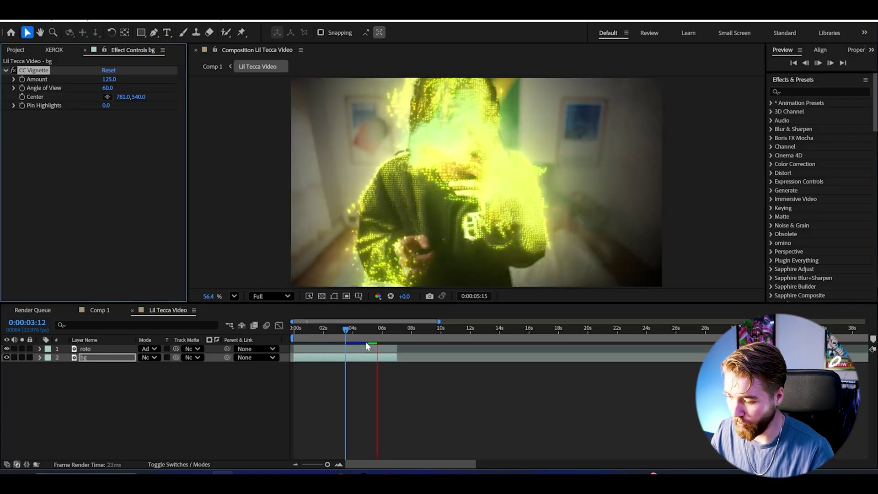
{"action": "left_click", "coordinate": [366, 348]}
- Add a top adjustment layer with Curves bent into a contrast S-curve
{"action": "left_click_drag", "start_coordinate": [365, 341], "coordinate": [294, 341]}
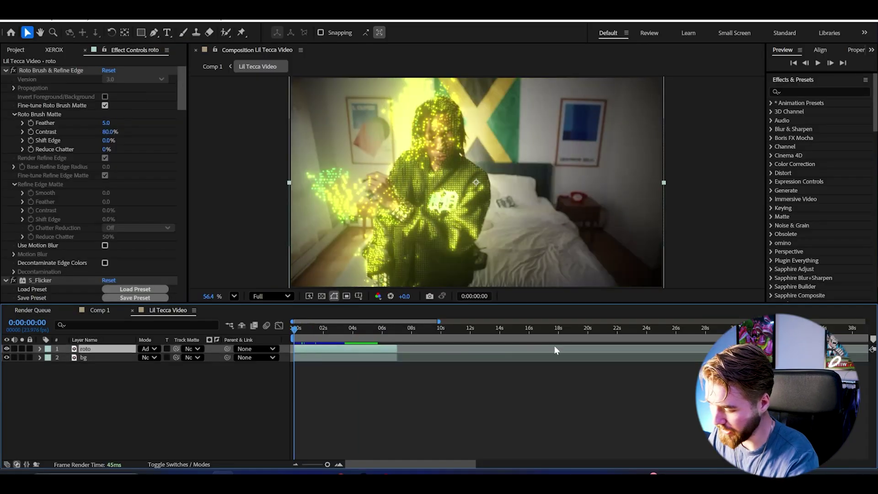
{"action": "key", "text": "ctrl+alt+y"}
{"action": "key", "text": "ctrl+space"}
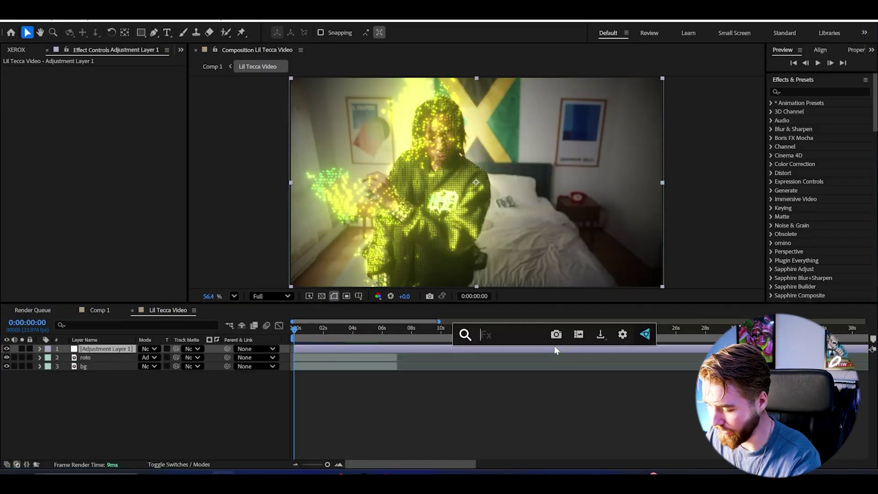
{"action": "type", "text": "cur"}
{"action": "key", "text": "Return"}
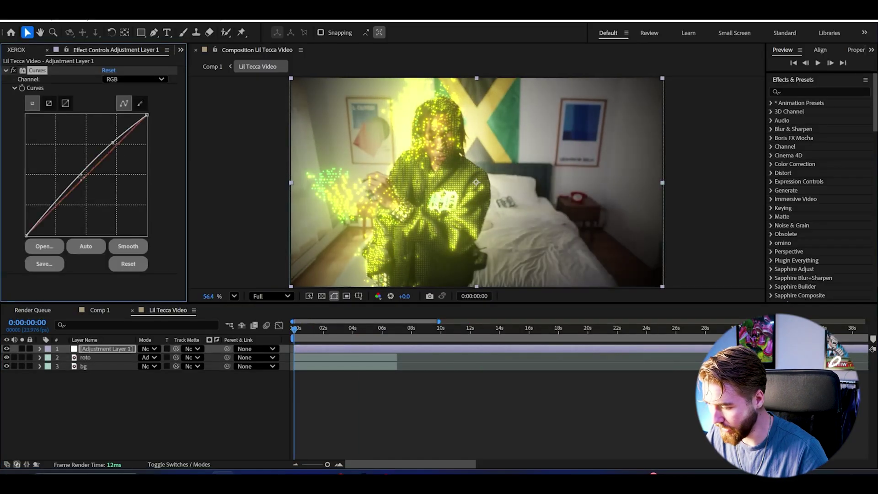
{"action": "left_click_drag", "start_coordinate": [50, 201], "coordinate": [56, 213]}
- Add Hue/Saturation below Curves and preview the graded composition from 0:00:03:11
{"action": "key", "text": "ctrl+space"}
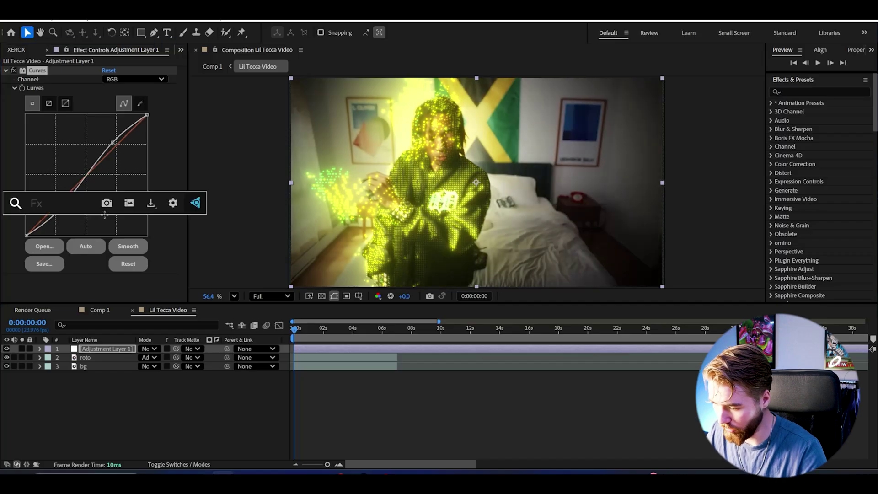
{"action": "type", "text": "hue"}
{"action": "key", "text": "Return"}
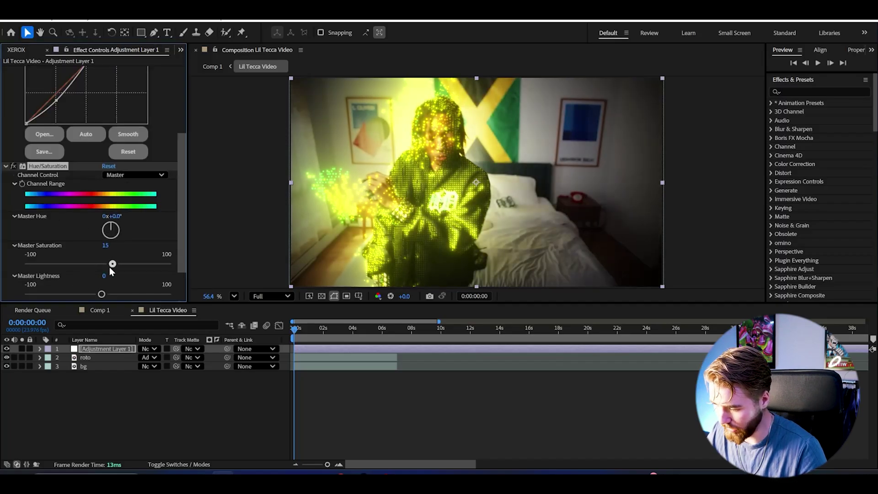
{"action": "key", "text": "space"}
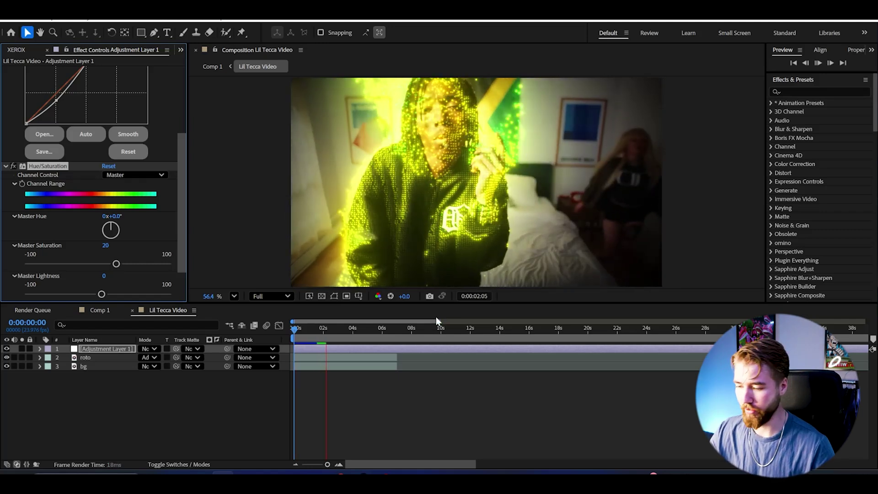
{"action": "left_click", "coordinate": [345, 329]}
{"action": "key", "text": "space"}
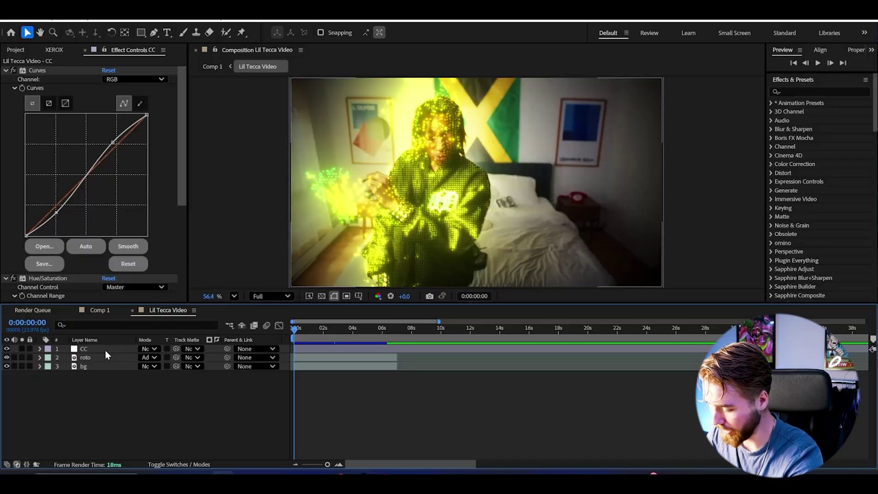
- Add an adjustment layer and apply the Y2K FX Y2K Sapphire CRT preset to it
{"action": "key", "text": "ctrl+alt+y"}
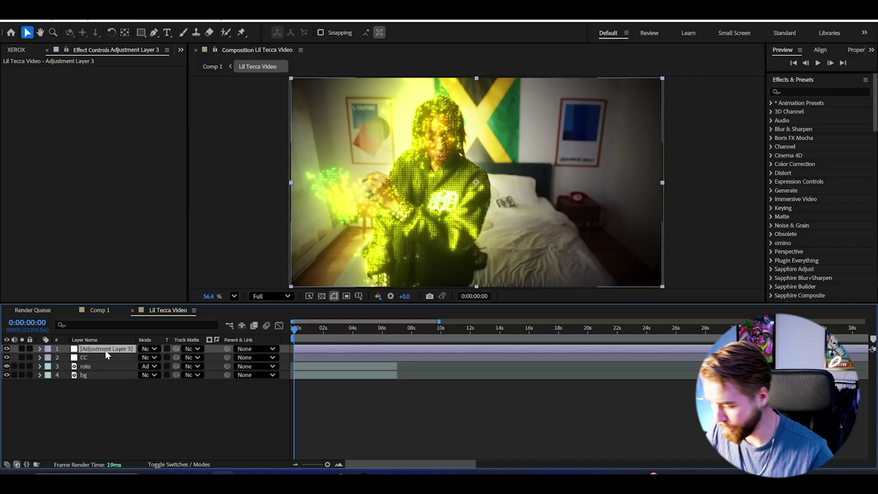
{"action": "left_click", "coordinate": [771, 103]}
{"action": "scroll", "coordinate": [827, 240], "scroll_direction": "down", "scroll_amount": 5}
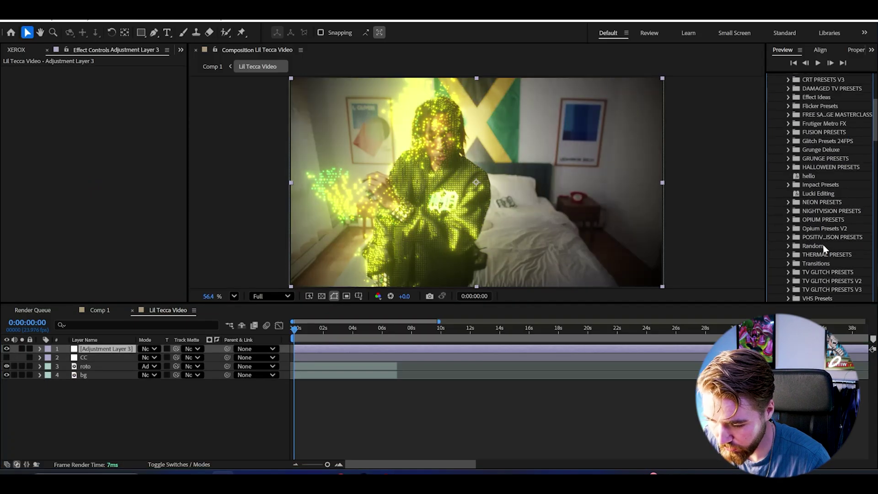
{"action": "left_click", "coordinate": [796, 234]}
{"action": "scroll", "coordinate": [808, 208], "scroll_direction": "down", "scroll_amount": 2}
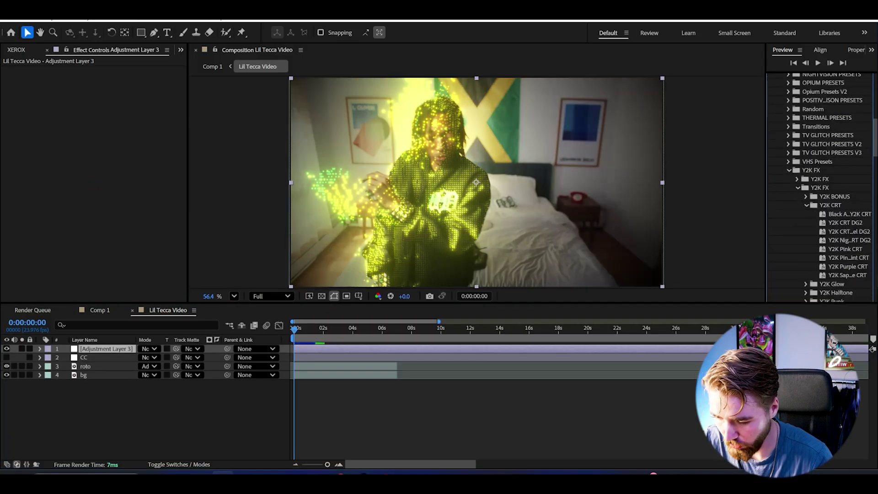
{"action": "left_click", "coordinate": [849, 277]}
{"action": "left_click_drag", "start_coordinate": [816, 273], "coordinate": [93, 351]}
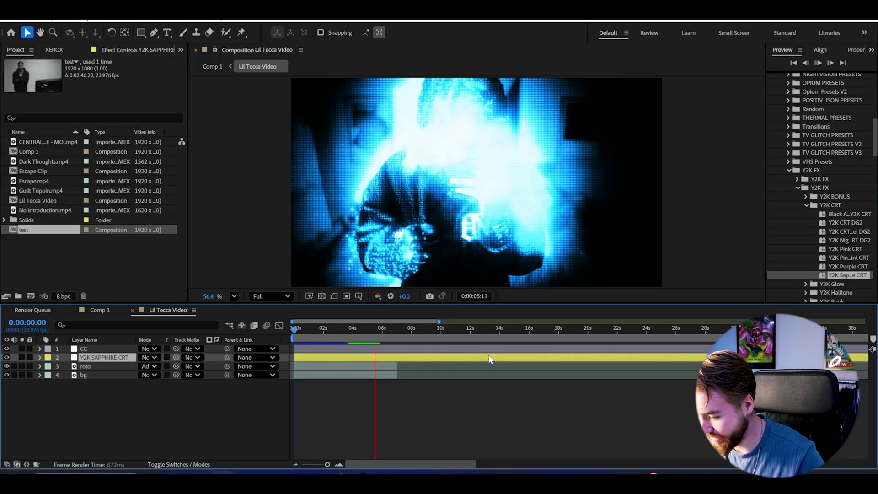
- Preview the CRT look from 0:00:01:09, return to the start, and add another adjustment layer
{"action": "left_click", "coordinate": [336, 327]}
{"action": "left_click_drag", "start_coordinate": [337, 328], "coordinate": [314, 330]}
{"action": "key", "text": "space"}
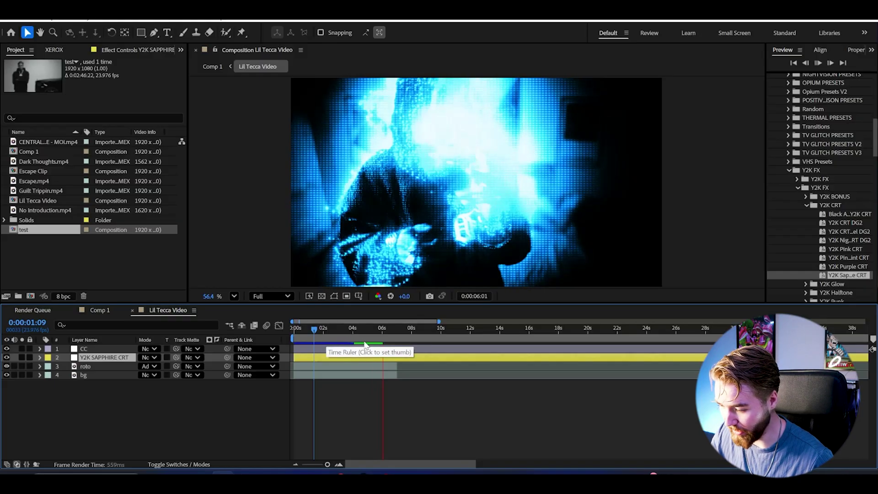
{"action": "key", "text": "space"}
{"action": "key", "text": "Home"}
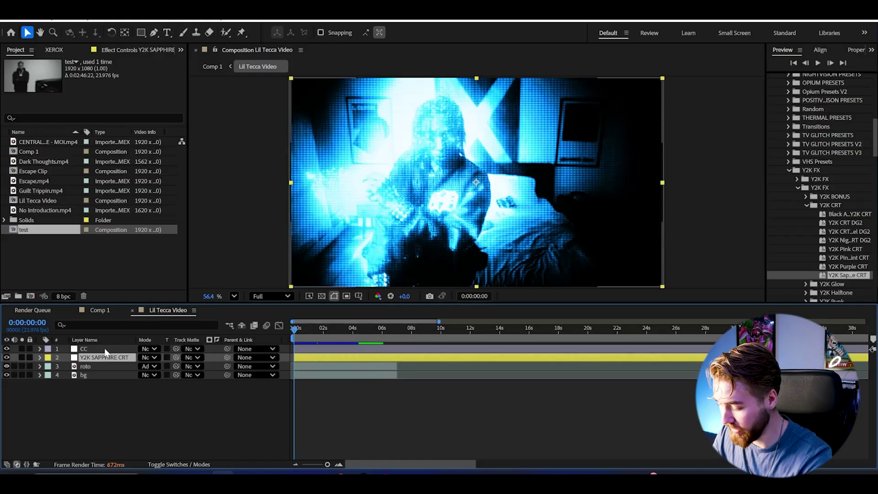
{"action": "key", "text": "ctrl+alt+y"}
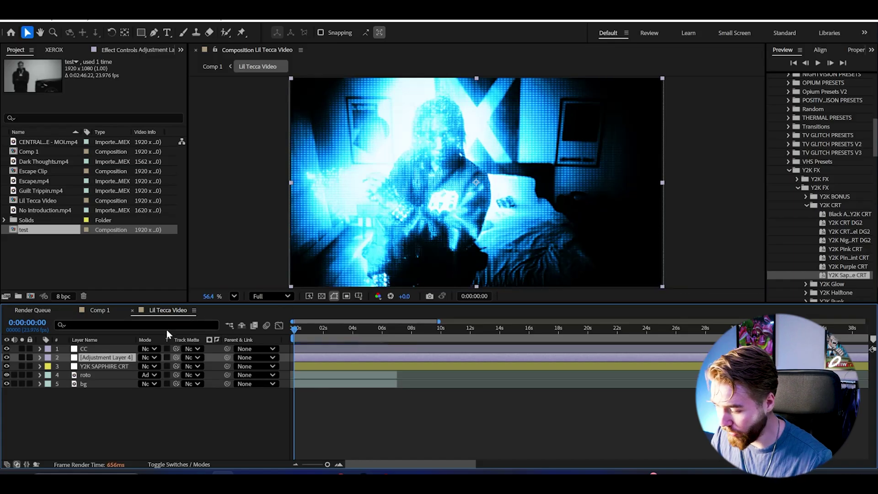
- Hide the Y2K SAPPHIRE CRT layer and apply the Y2K Low Glitch preset to Adjustment Layer 4
{"action": "left_click", "coordinate": [7, 366]}
{"action": "scroll", "coordinate": [830, 250], "scroll_direction": "down", "scroll_amount": 5}
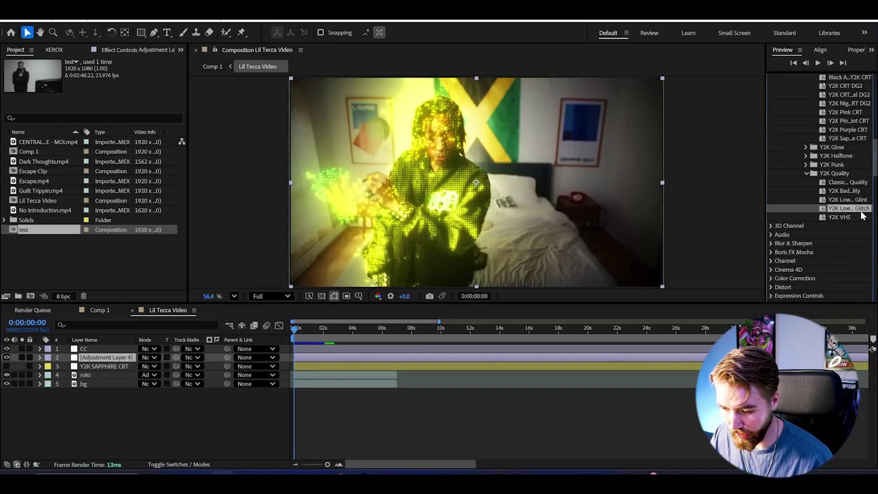
{"action": "left_click_drag", "start_coordinate": [713, 228], "coordinate": [457, 357]}
{"action": "key", "text": "space"}
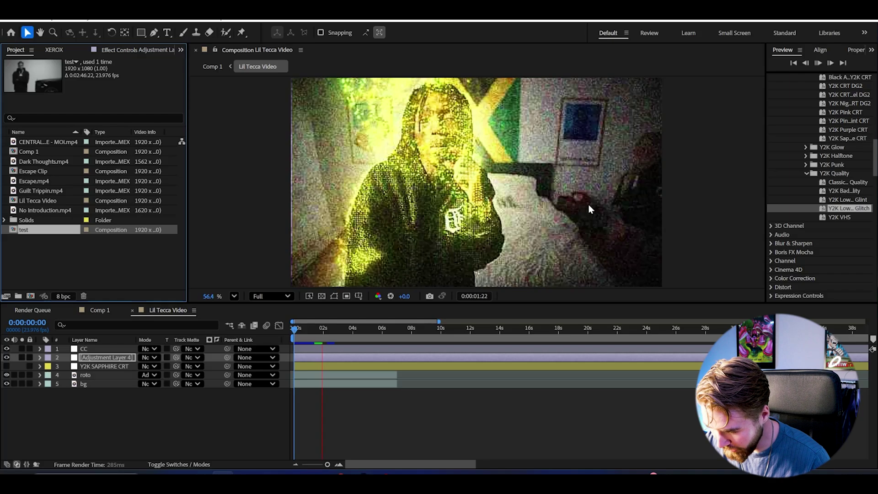
- Apply the low glitch preset to layer 2, preview from 0:00:00:21, and add another adjustment layer
{"action": "left_click_drag", "start_coordinate": [459, 209], "coordinate": [460, 229]}
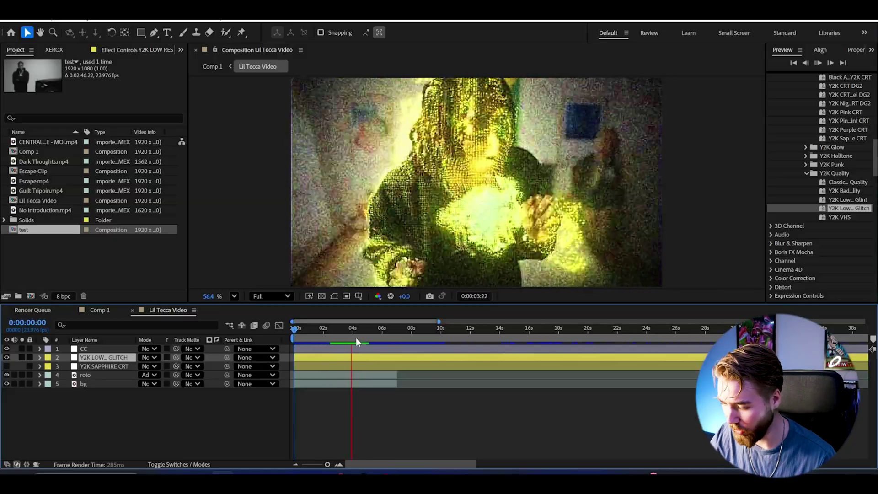
{"action": "left_click", "coordinate": [306, 332]}
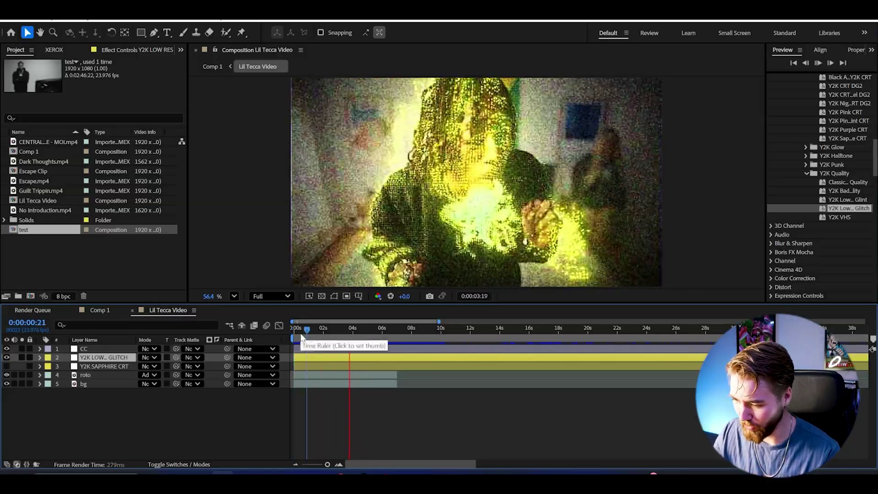
{"action": "key", "text": "space"}
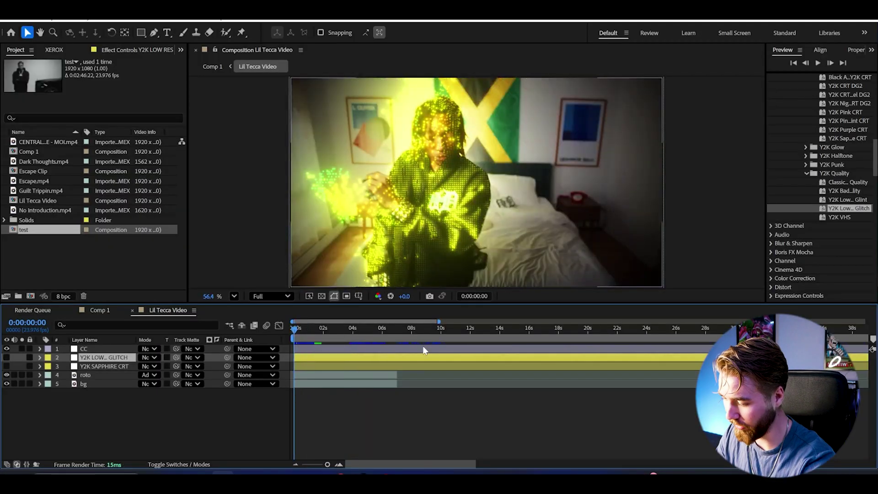
{"action": "key", "text": "ctrl+alt+y"}
- Apply the Y2K Halftone 'Y2K Black White RGB' preset to layer 2
{"action": "scroll", "coordinate": [818, 183], "scroll_direction": "up", "scroll_amount": 3}
{"action": "left_click", "coordinate": [814, 202]}
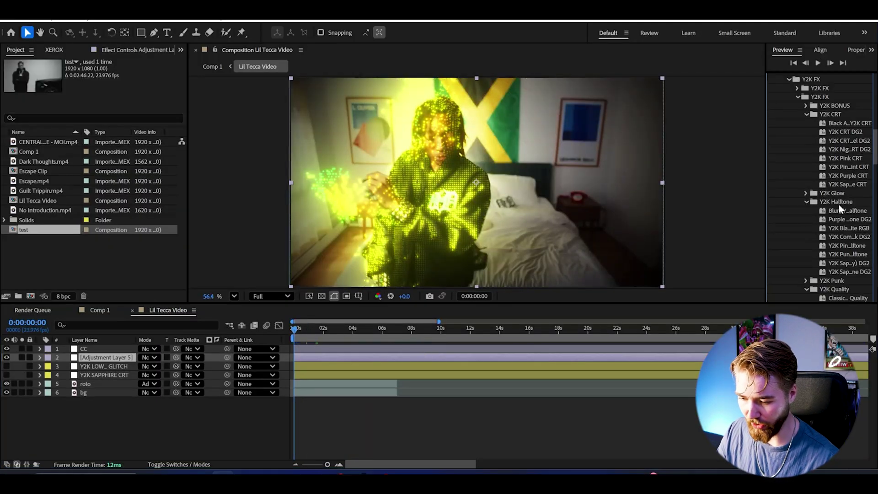
{"action": "left_click", "coordinate": [844, 219]}
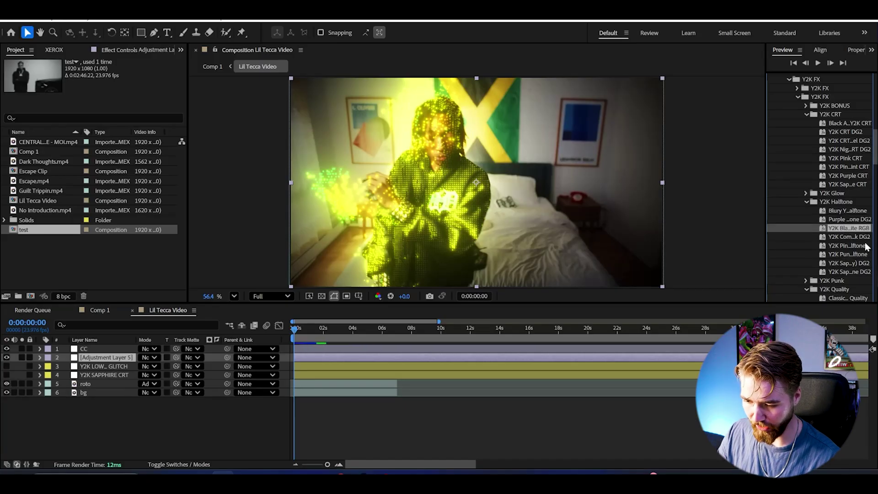
{"action": "left_click_drag", "start_coordinate": [728, 238], "coordinate": [157, 356]}
- Add Adjustment Layer 6 above the roto layer with a Curves effect pulled down to crush shadows
{"action": "left_click", "coordinate": [109, 384]}
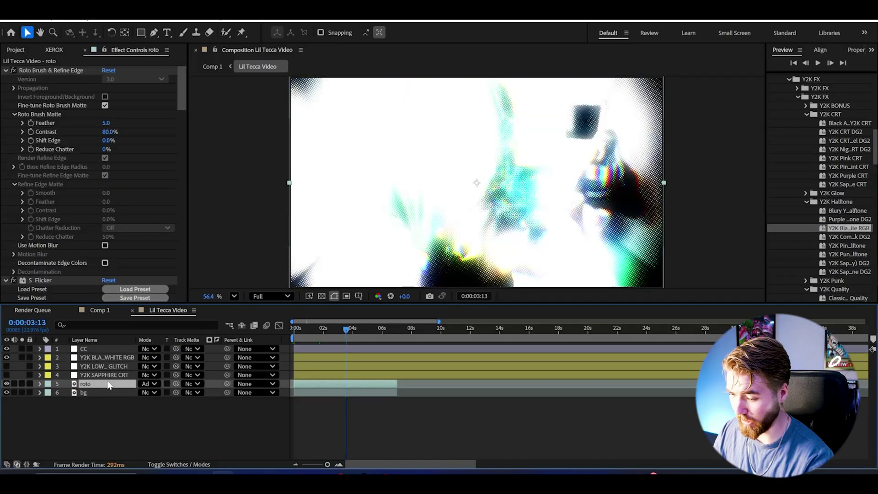
{"action": "key", "text": "ctrl+alt+y"}
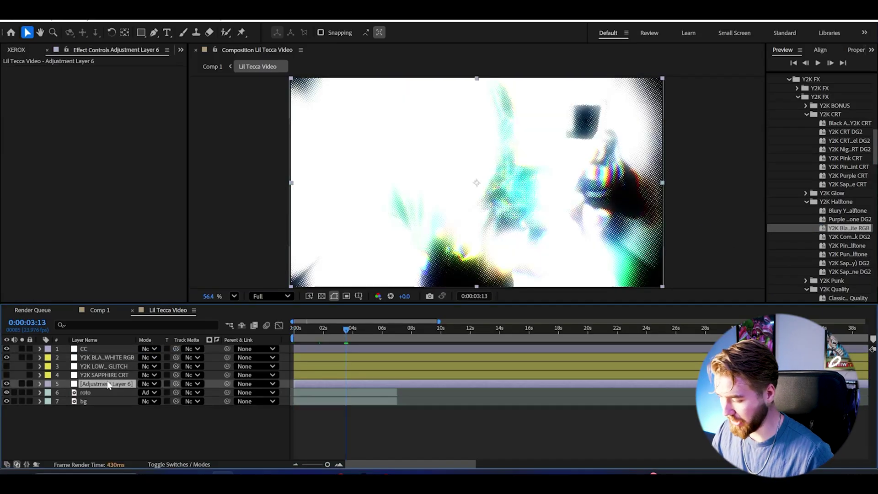
{"action": "key", "text": "ctrl+space"}
{"action": "type", "text": "cur"}
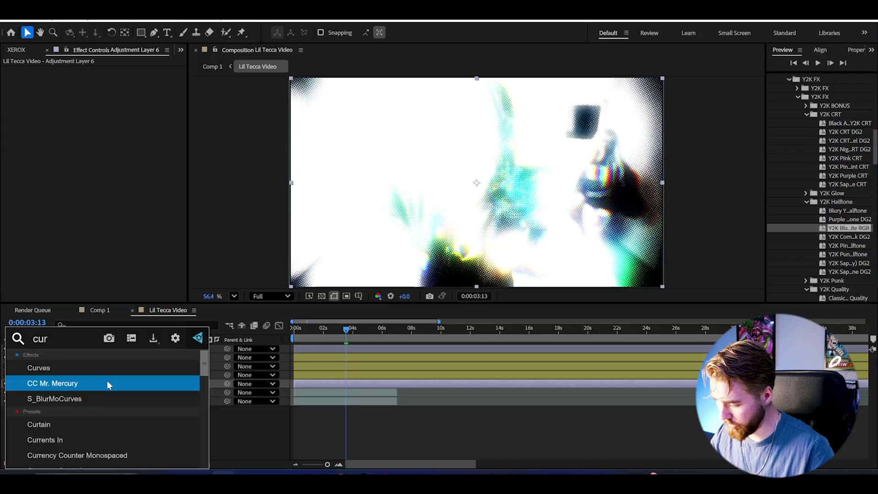
{"action": "left_click", "coordinate": [98, 363]}
{"action": "left_click_drag", "start_coordinate": [86, 178], "coordinate": [118, 187]}
- Play the stylised composition back from the start to review it
{"action": "key", "text": "Home"}
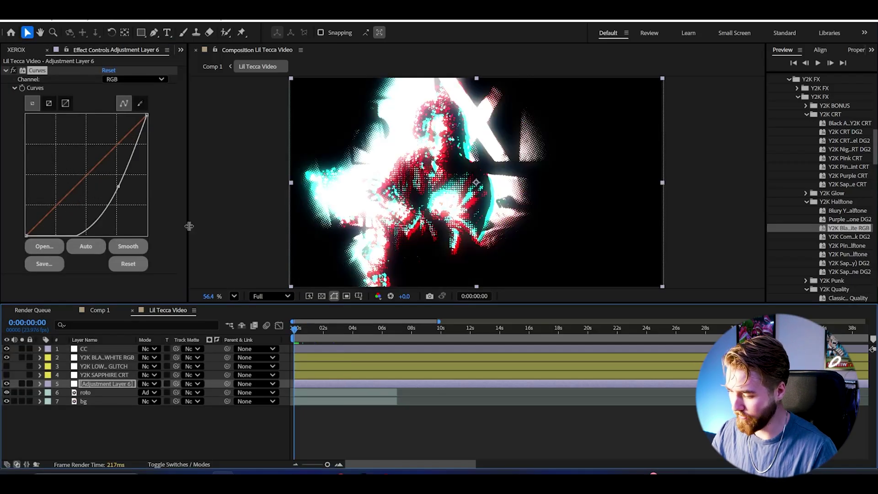
{"action": "key", "text": "ctrl+Down"}
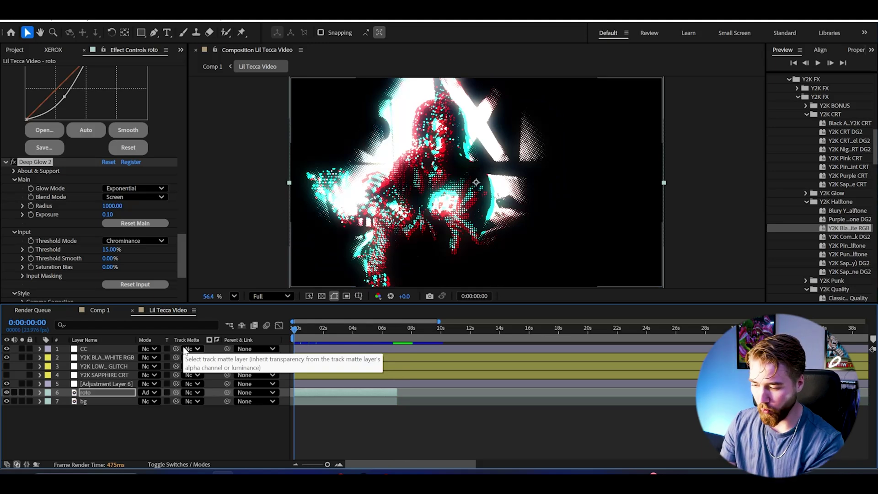
{"action": "key", "text": "space"}
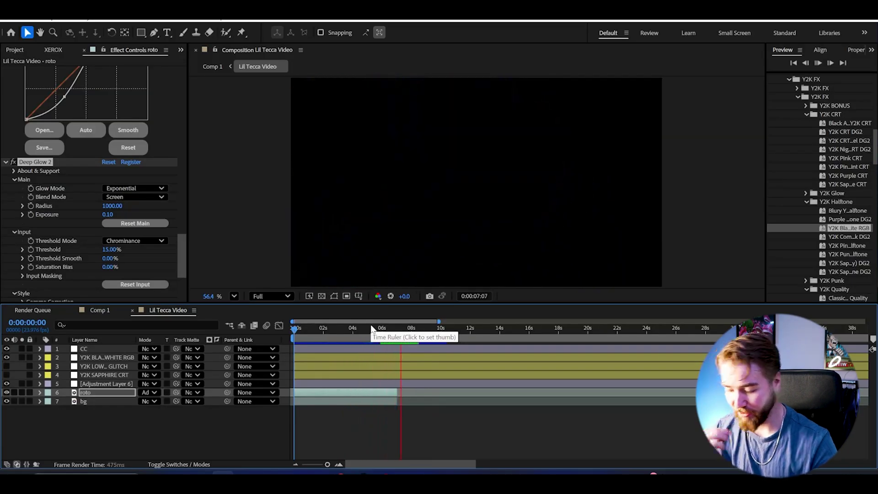
{"action": "left_click", "coordinate": [366, 329]}
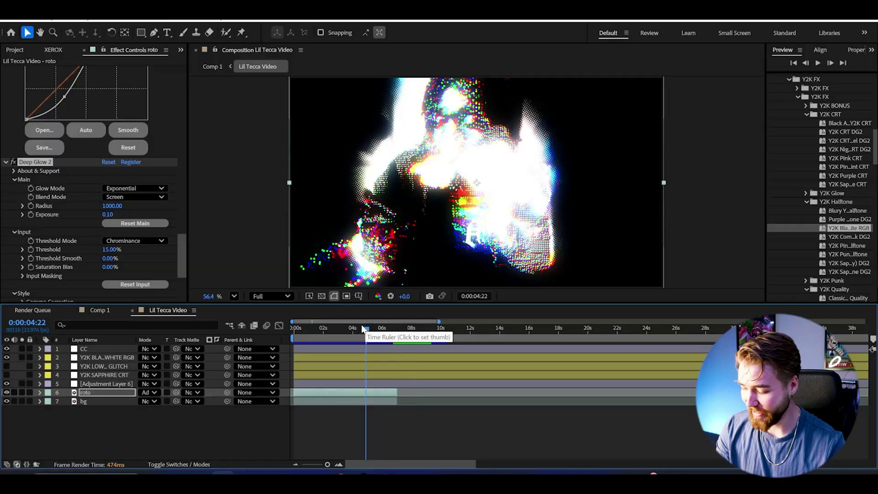